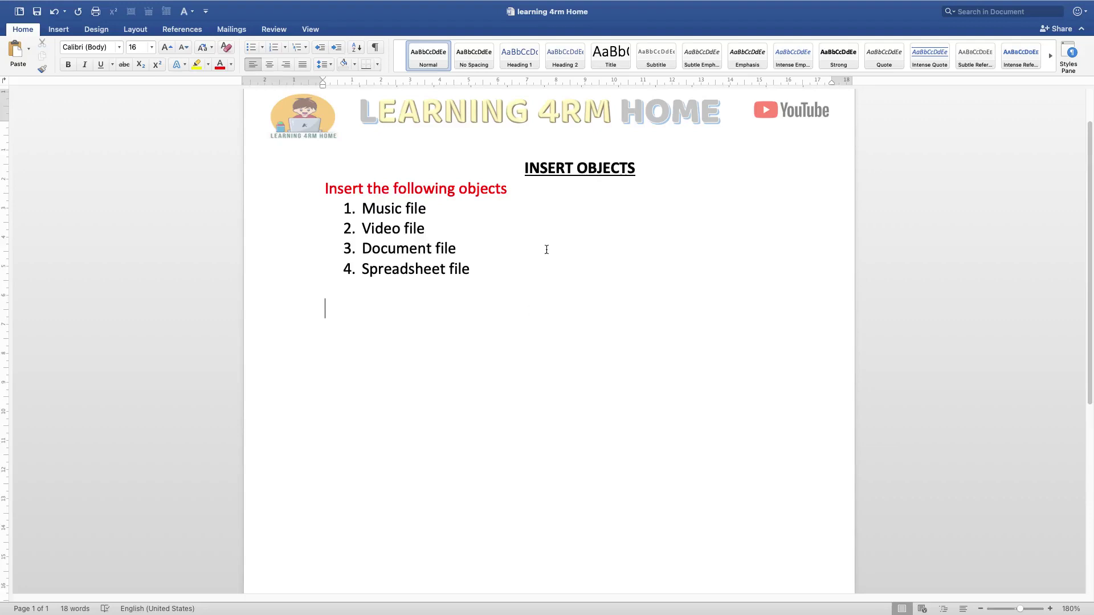
Select words in the heading and list, then place the caret on the empty line below the list
double_click(555, 168)
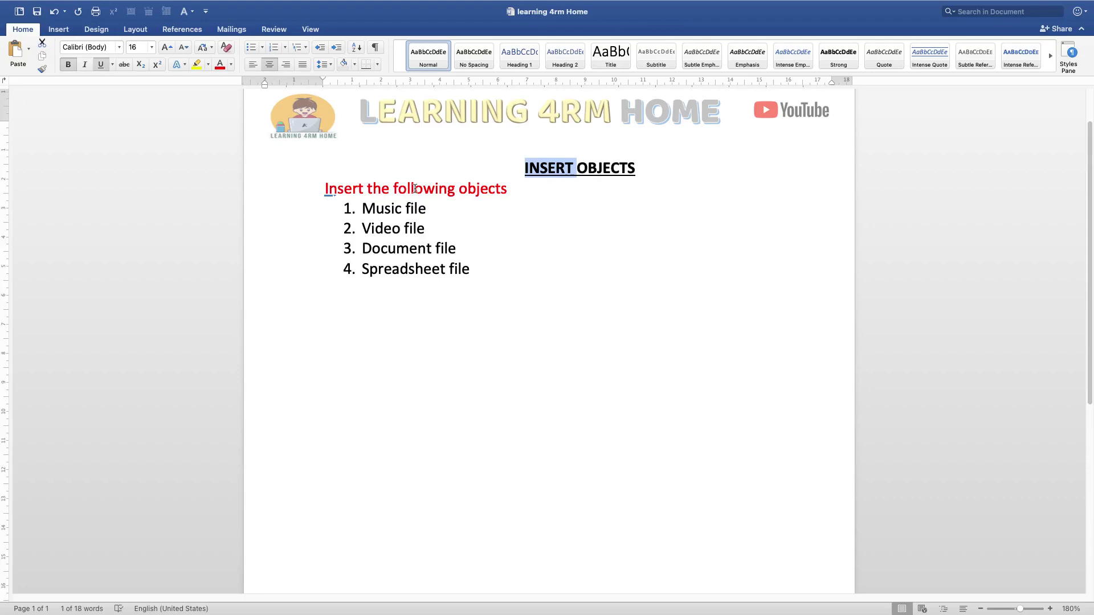
double_click(376, 208)
double_click(382, 229)
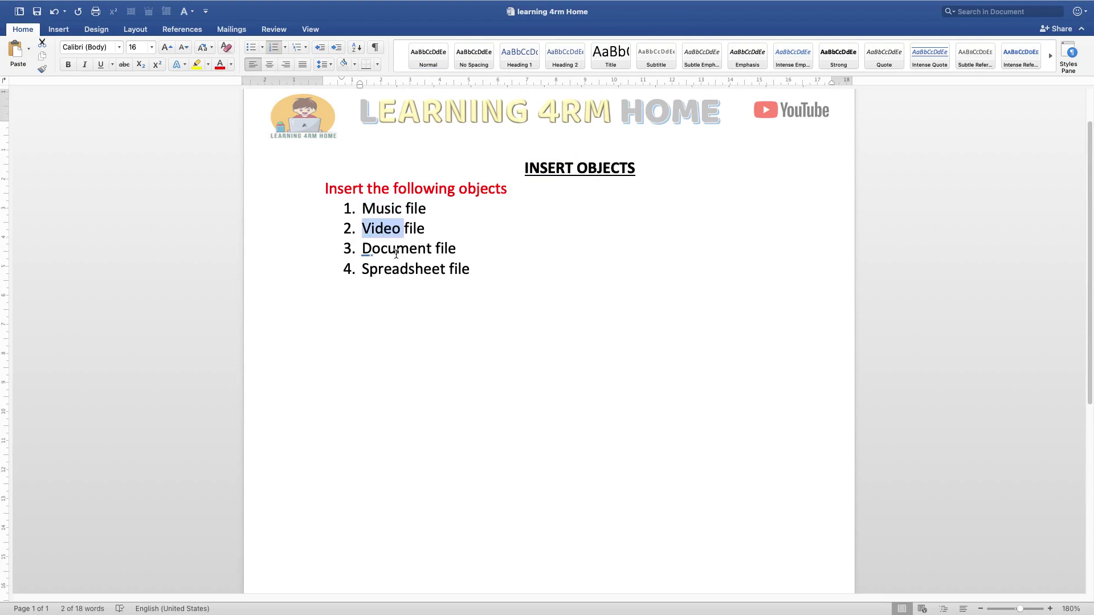
click(396, 254)
double_click(424, 270)
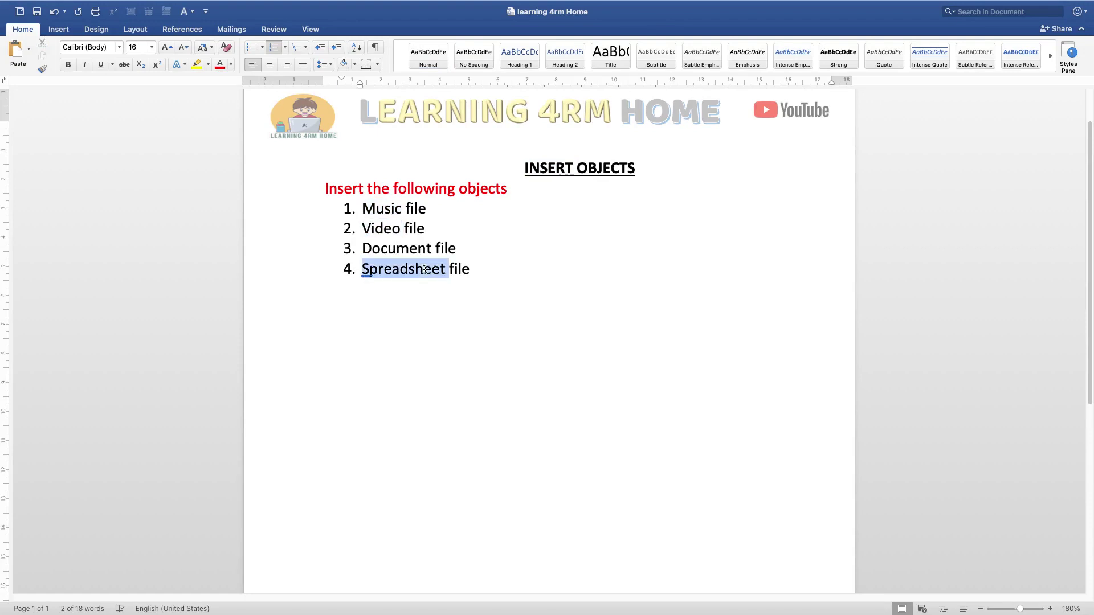
click(438, 360)
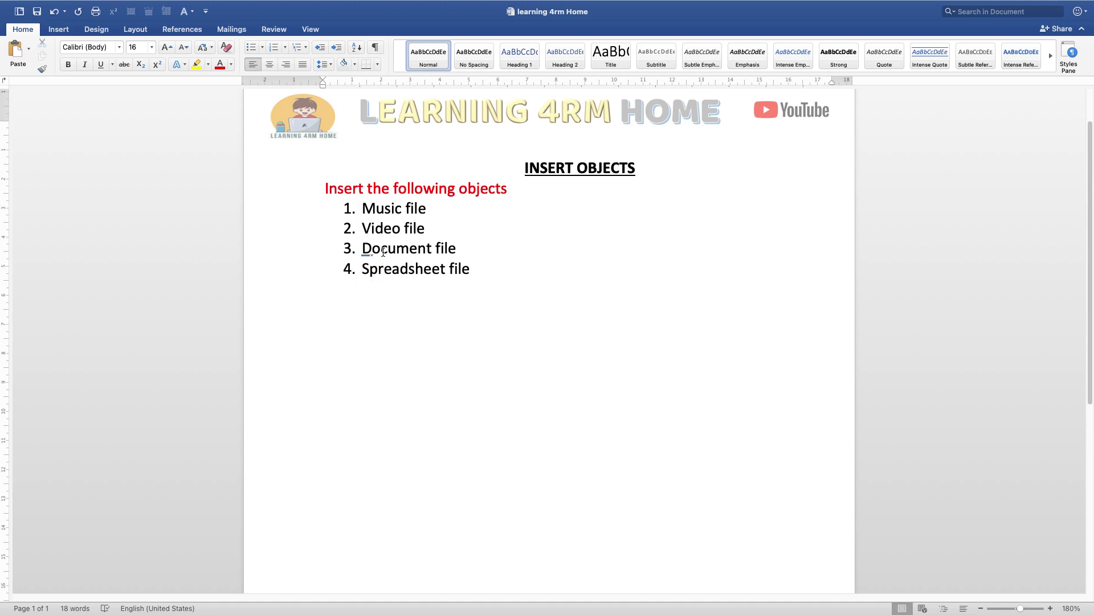
double_click(381, 248)
click(346, 354)
Insert LEARNING 4RM HOME.pdf from the Desktop as an object below the list
click(57, 29)
click(797, 68)
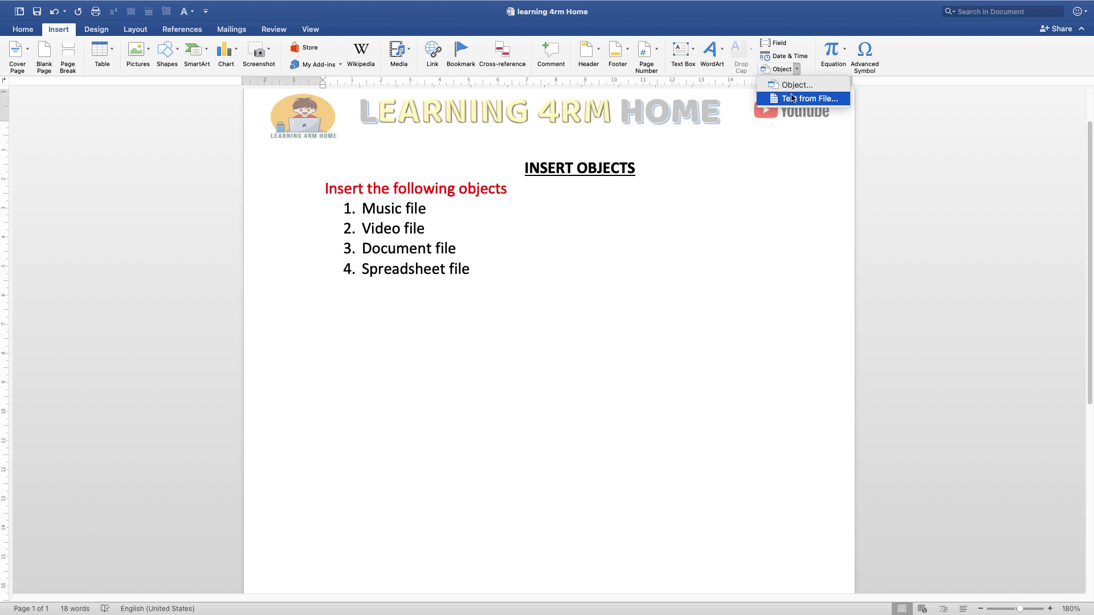
click(792, 85)
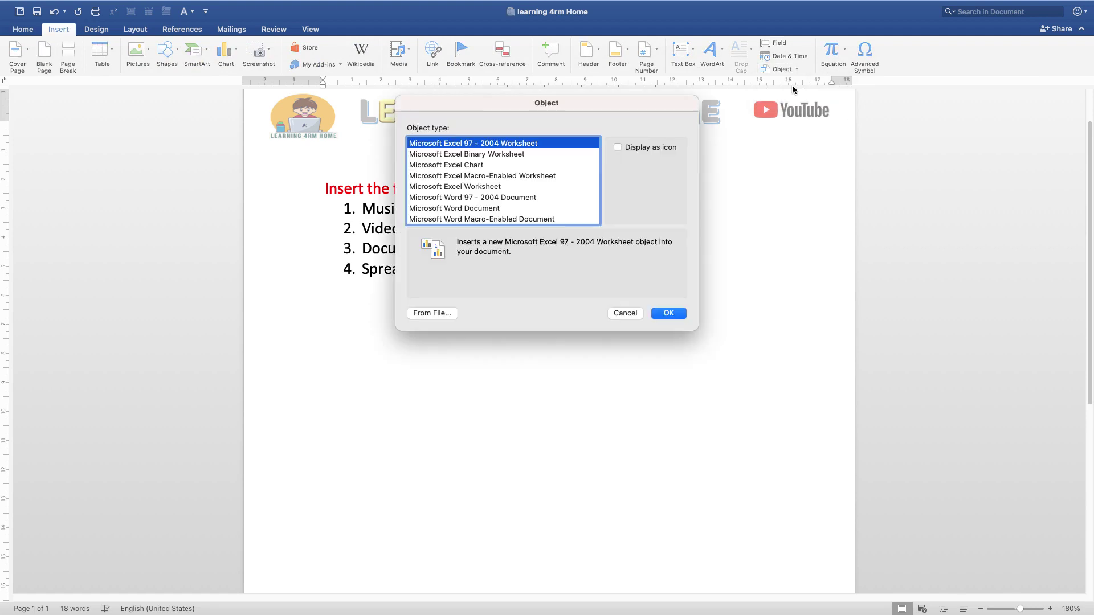
click(430, 314)
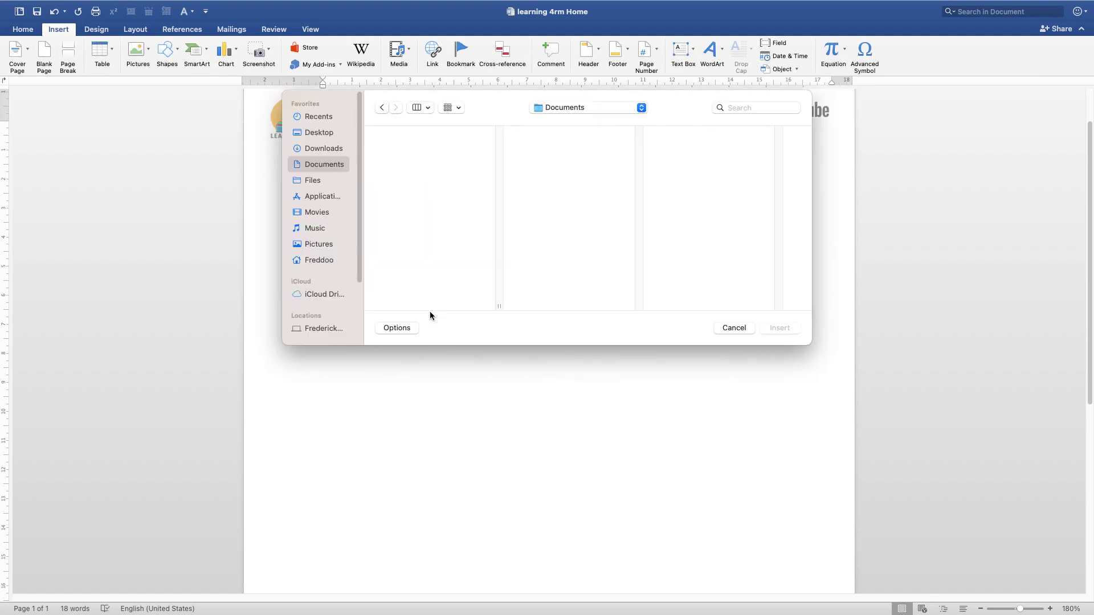
click(320, 133)
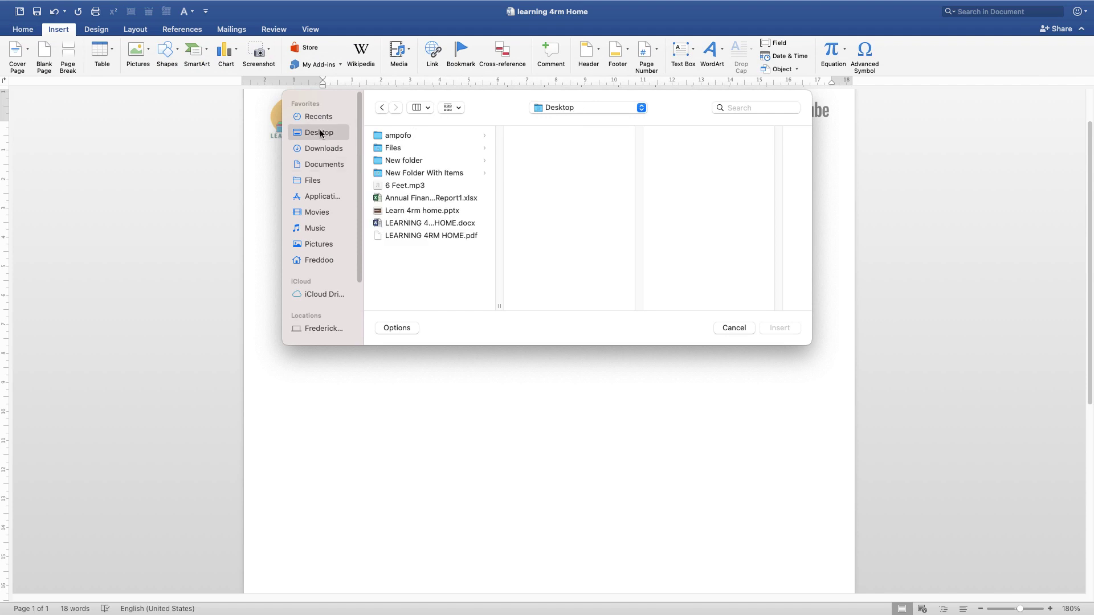
click(433, 236)
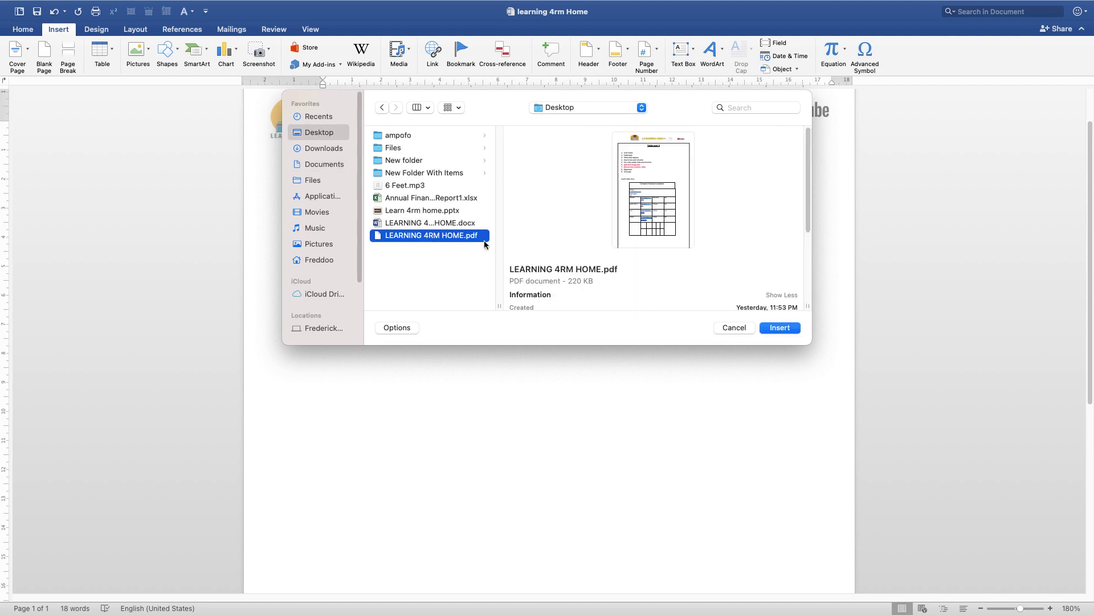
click(780, 328)
scroll(560, 417, down, 10)
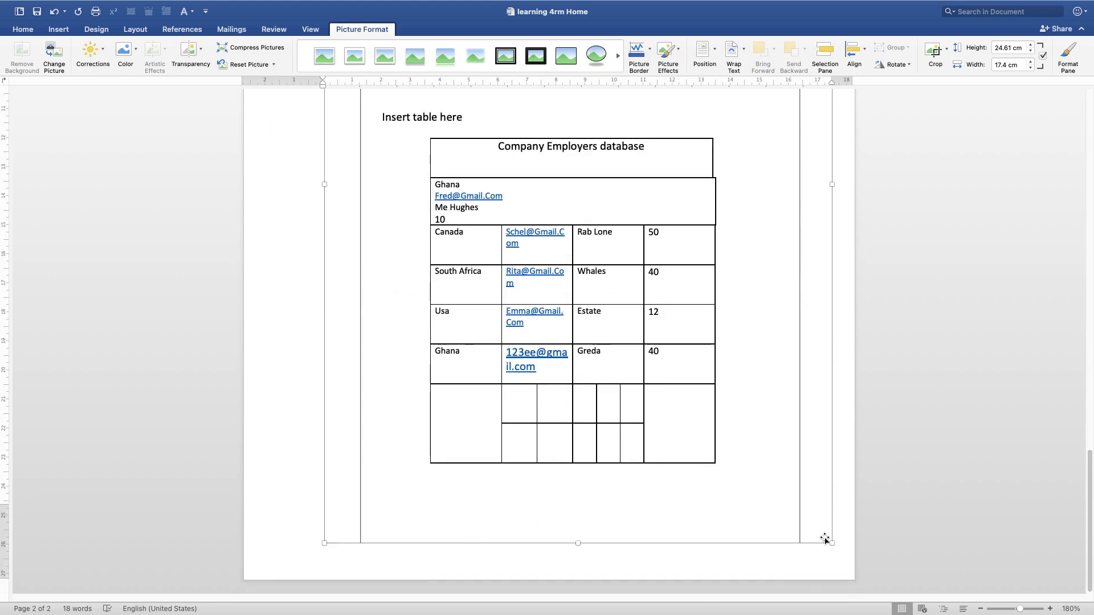
Shrink the inserted PDF picture to about 8.08 × 5.72 cm
drag(833, 543, 624, 193)
scroll(647, 366, up, 10)
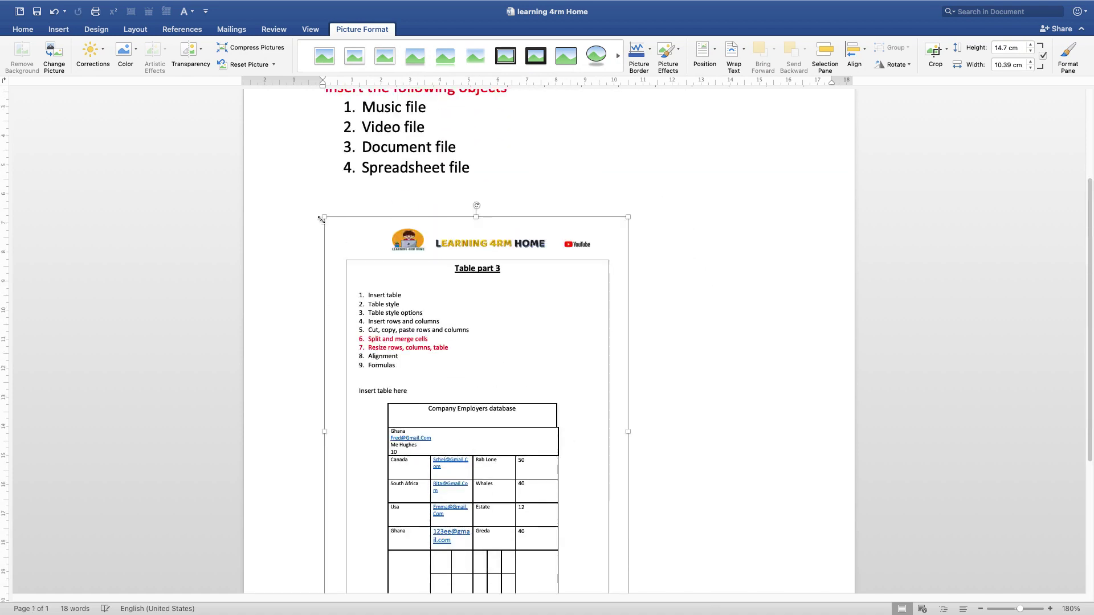
drag(324, 217, 488, 446)
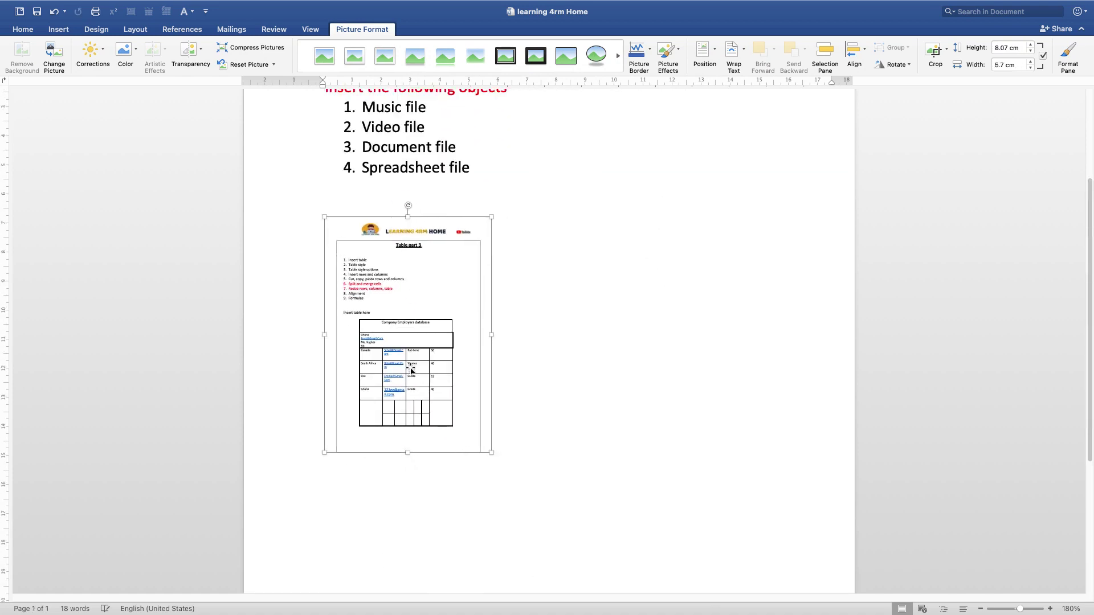
drag(391, 333, 426, 333)
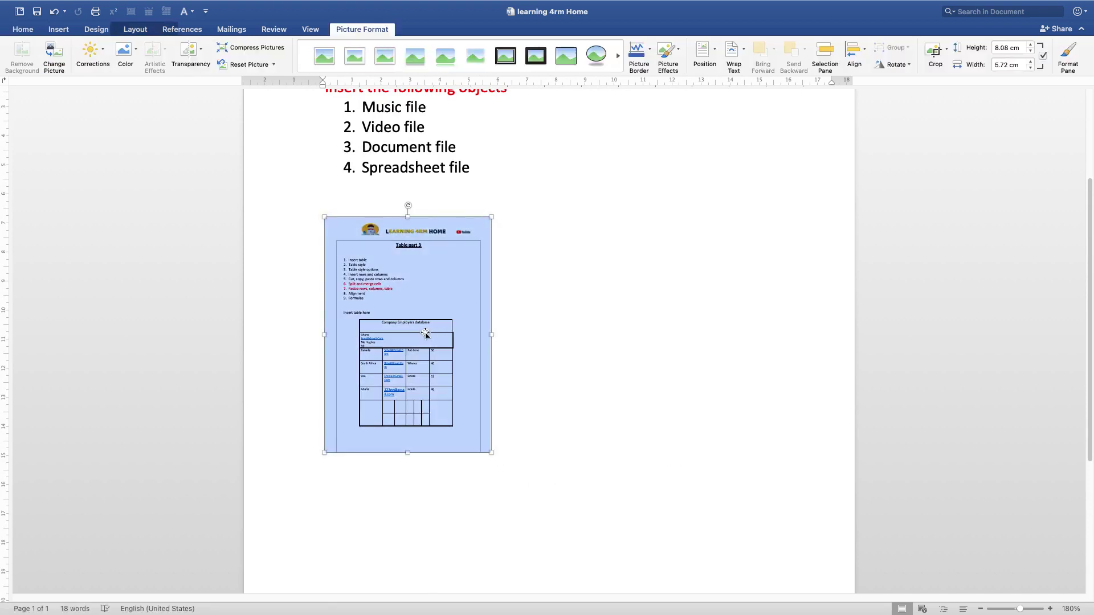
Set the PDF picture's text wrapping and move it to the right side below the list
click(716, 54)
click(706, 97)
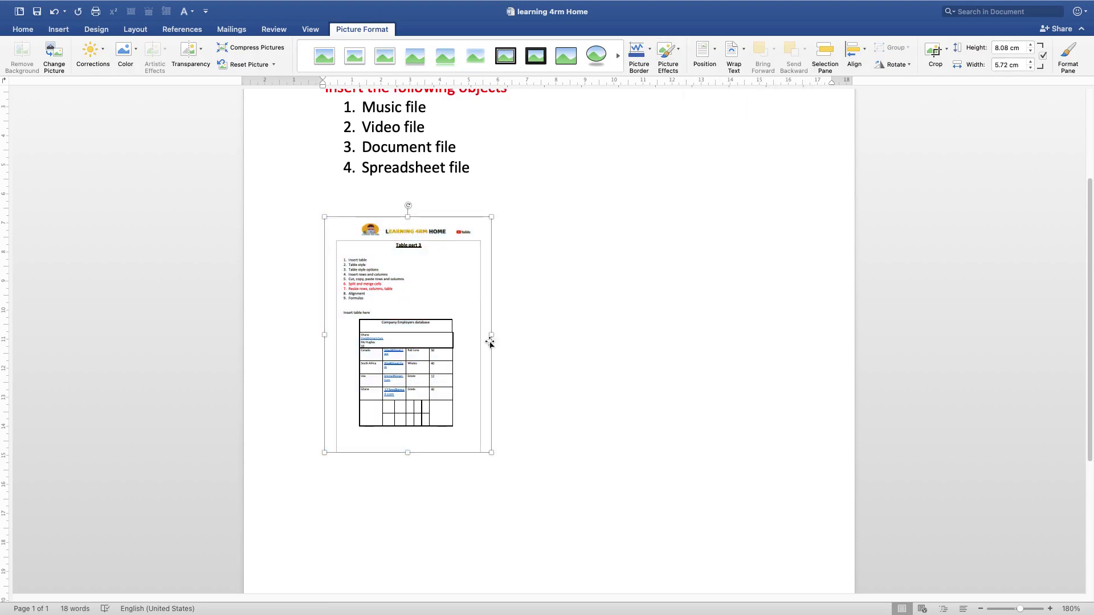
drag(432, 344, 721, 331)
click(706, 50)
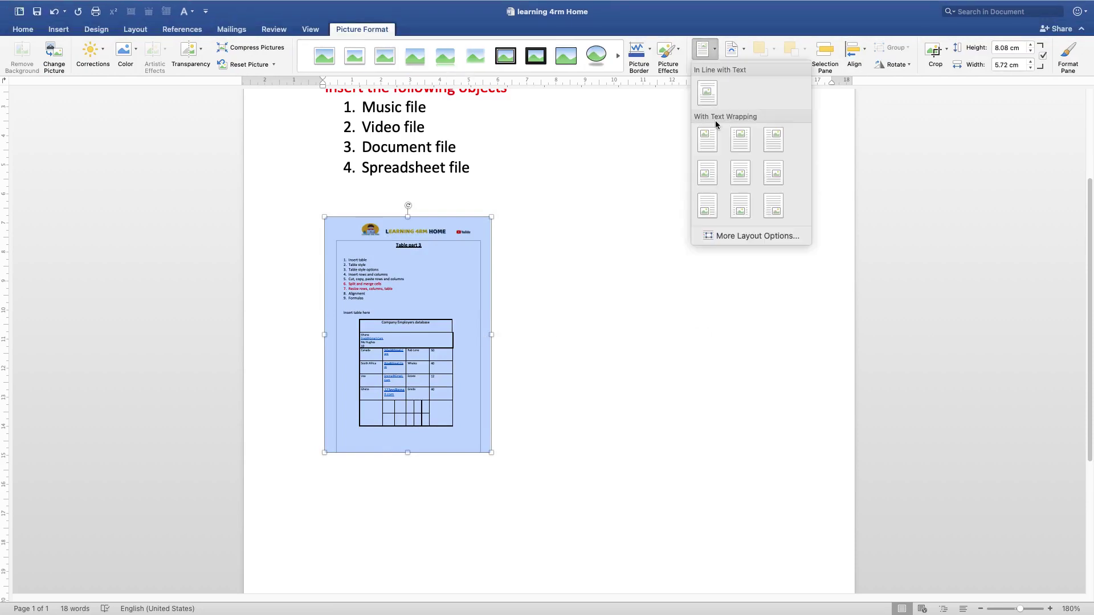
click(739, 172)
drag(592, 378, 723, 343)
click(484, 380)
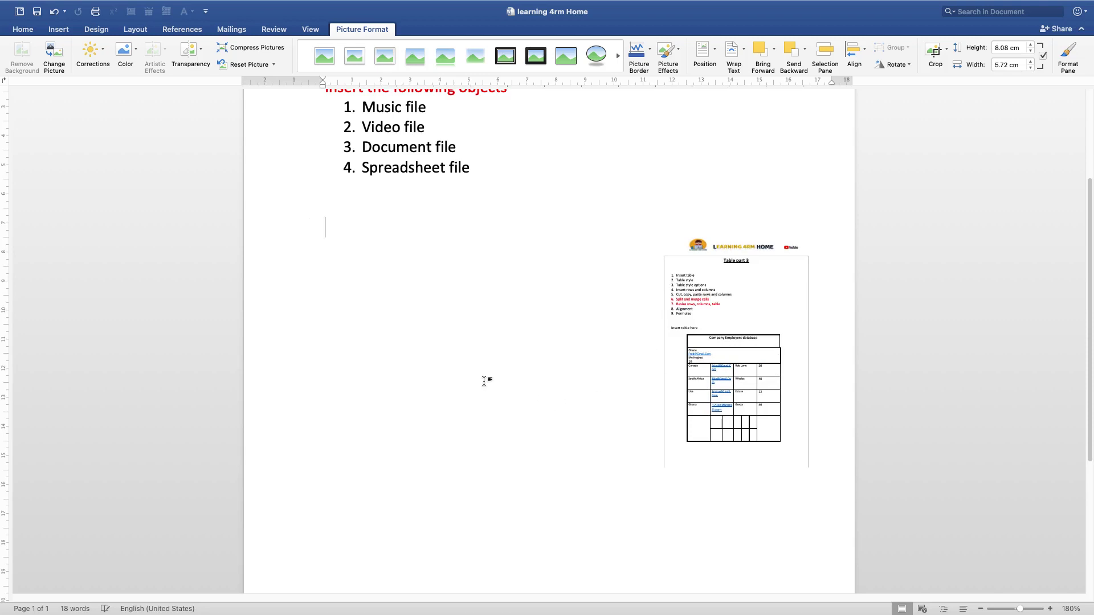
click(721, 342)
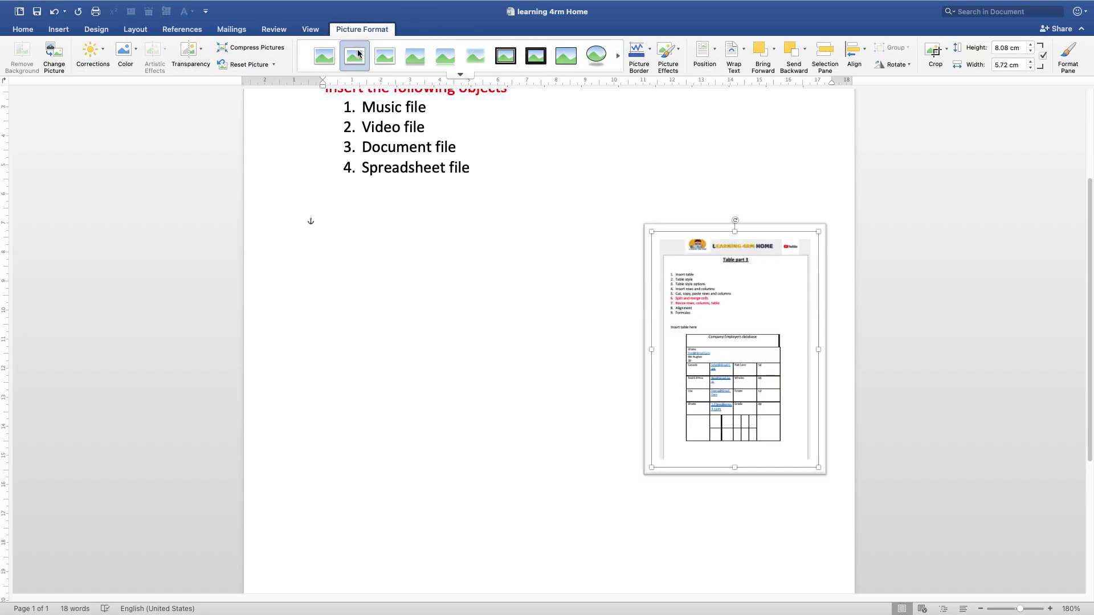
Apply the perspective-shadow picture style to the PDF picture, replacing a white framed style
click(324, 55)
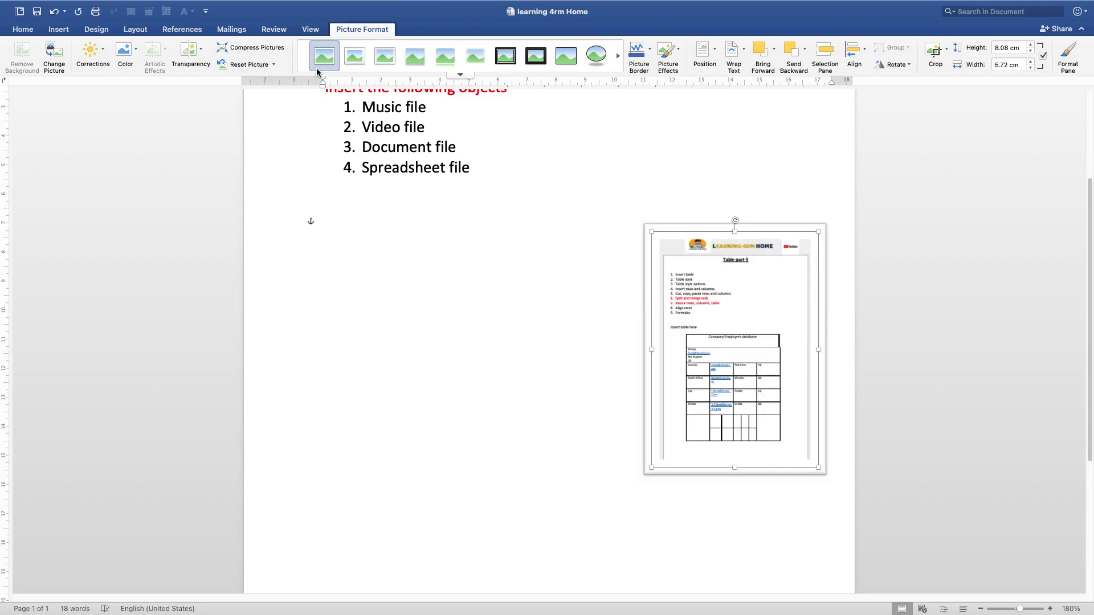
click(459, 76)
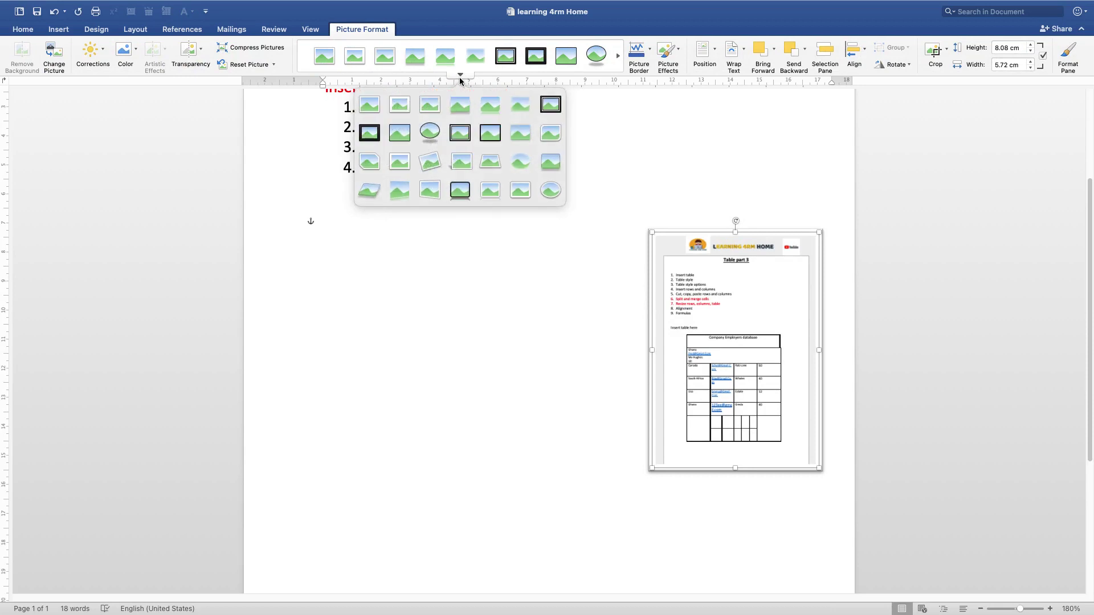
click(465, 162)
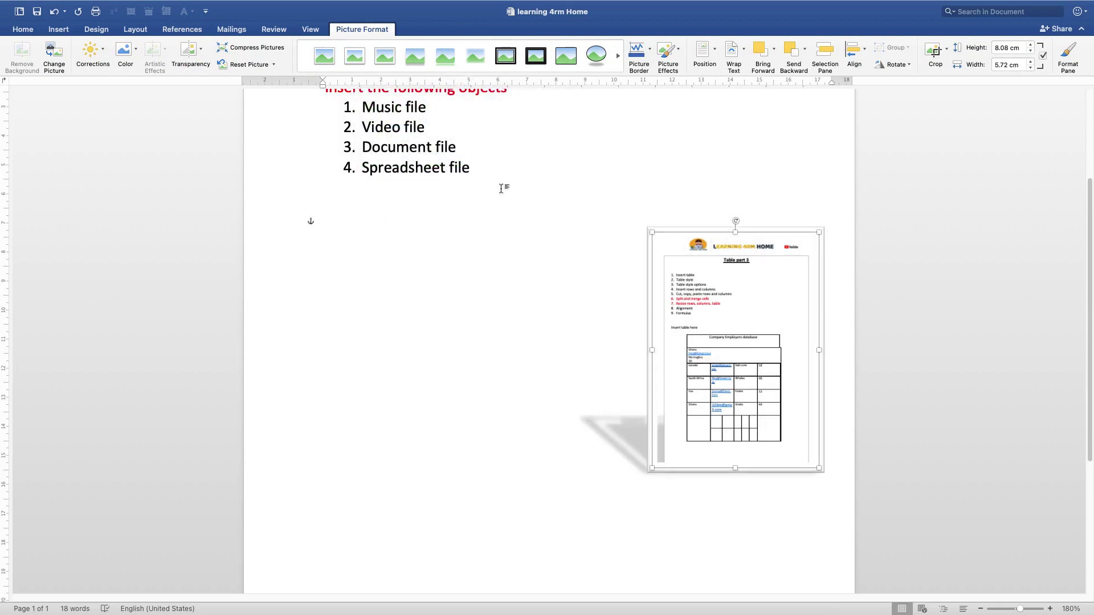
click(489, 295)
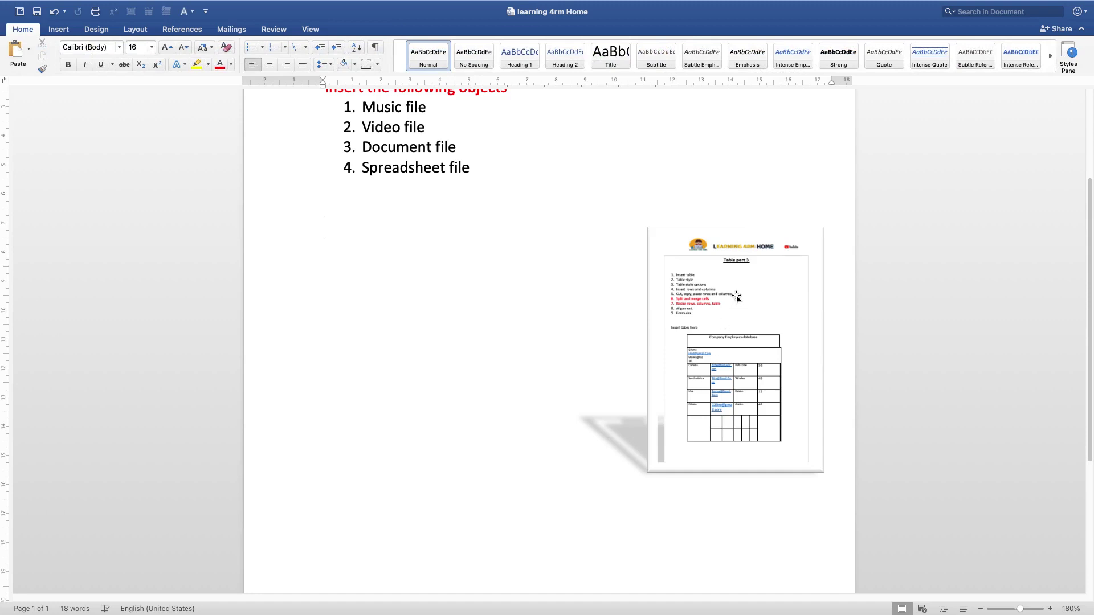
click(725, 333)
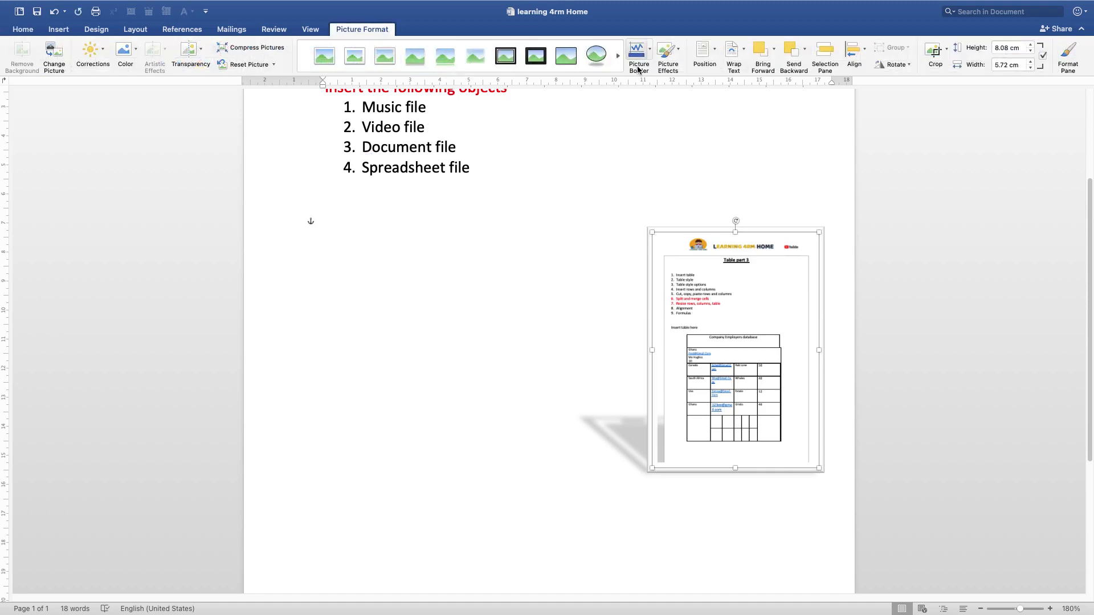
Give the PDF picture a green border and a Perspective 3-D rotation preset
click(650, 50)
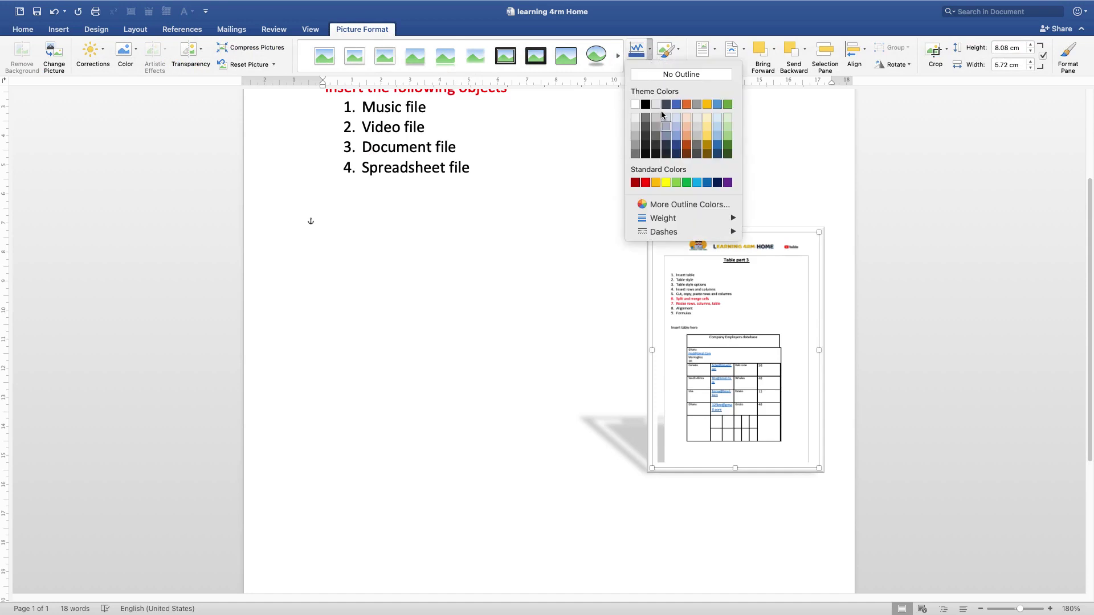
click(685, 183)
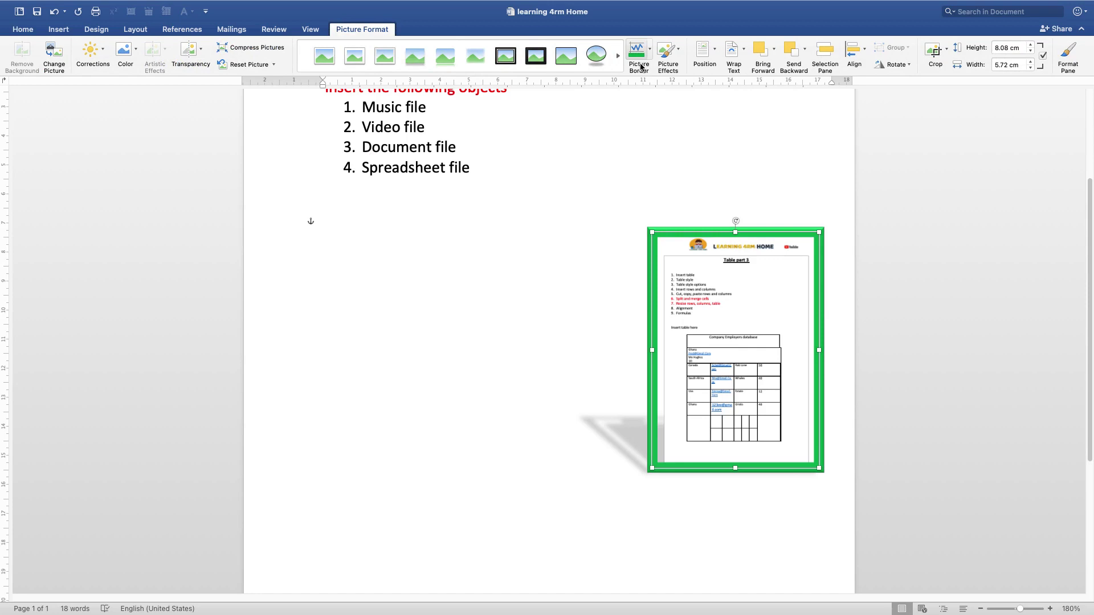
click(678, 52)
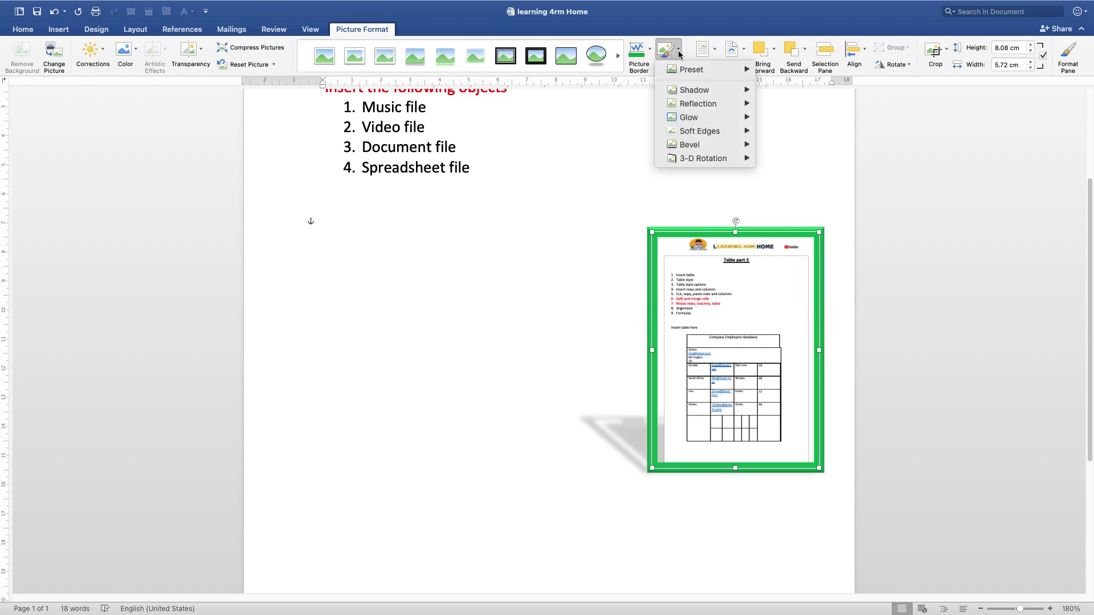
mouse_move(694, 157)
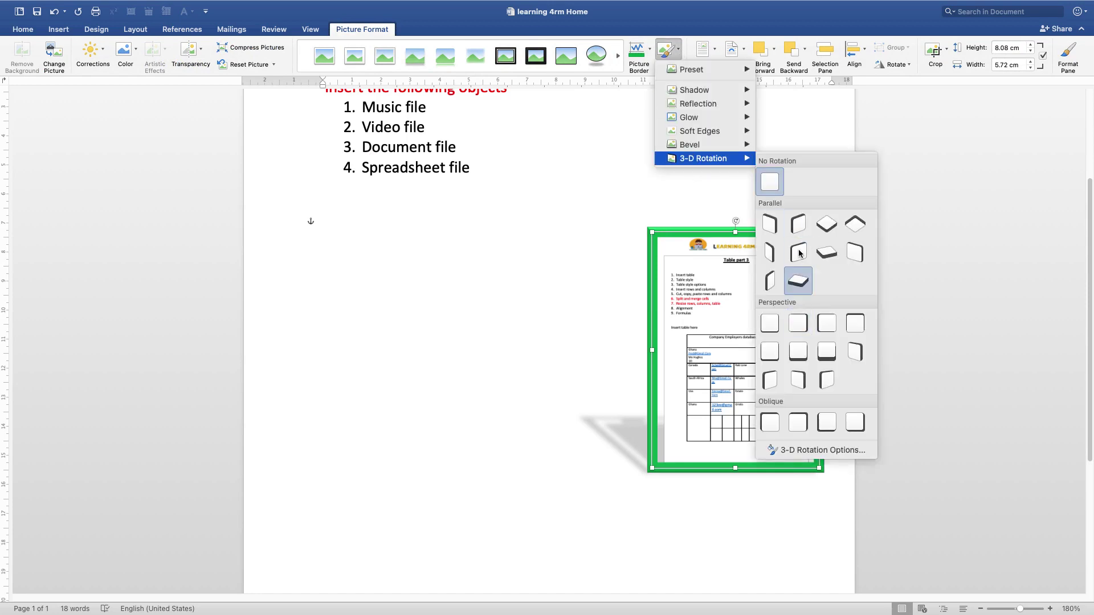
click(822, 326)
click(488, 332)
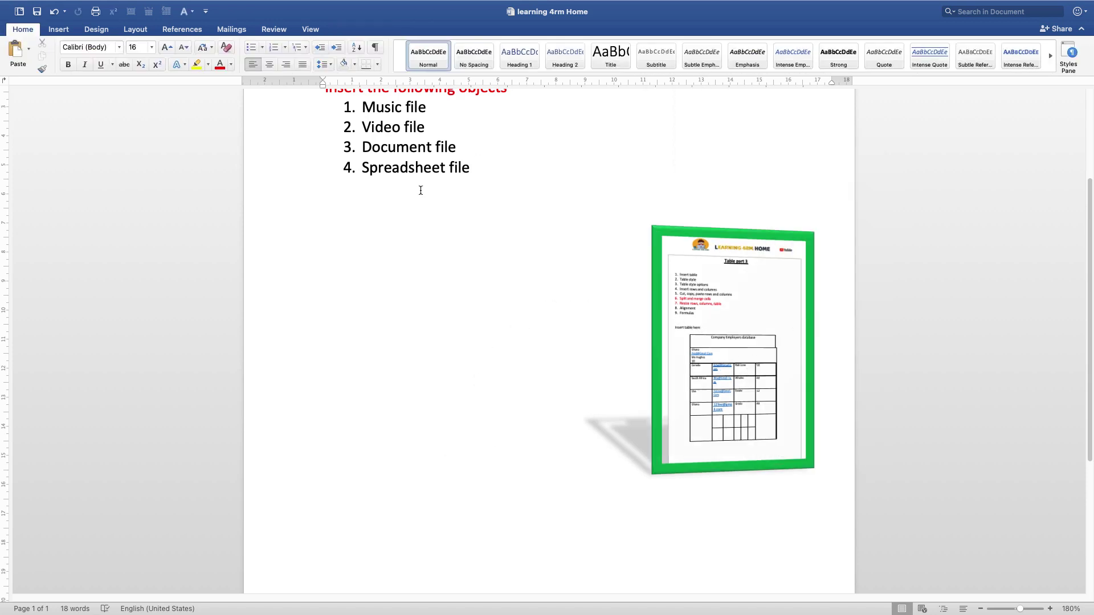
scroll(568, 300, up, 2)
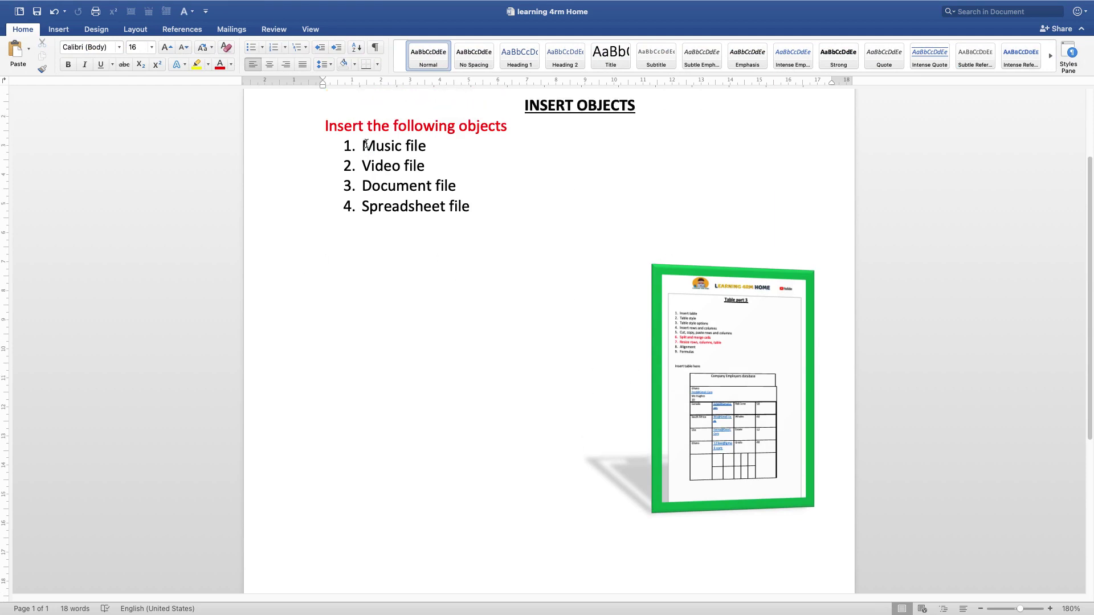
drag(366, 144, 394, 146)
click(427, 403)
click(59, 29)
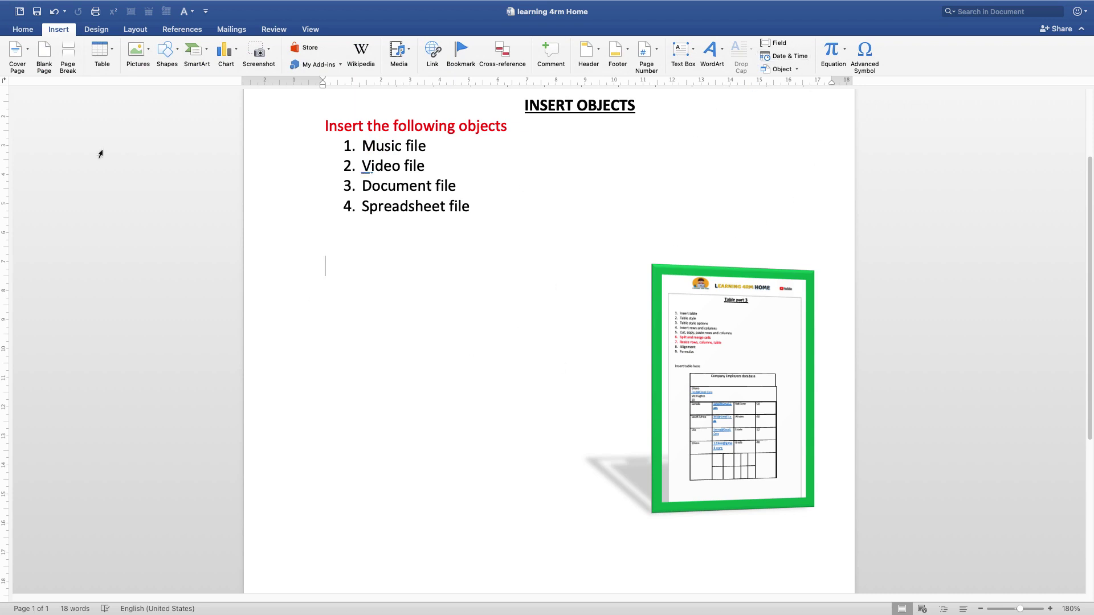
mouse_move(53, 5)
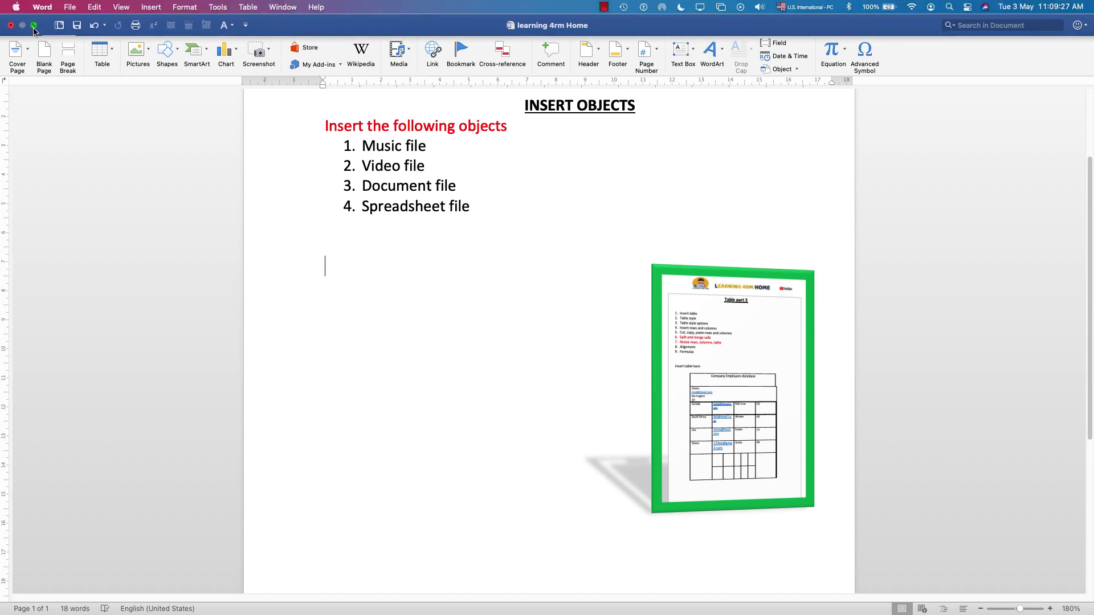
Exit full screen and drag 6 Feet.mp3 from the desktop onto the page below the list
click(34, 25)
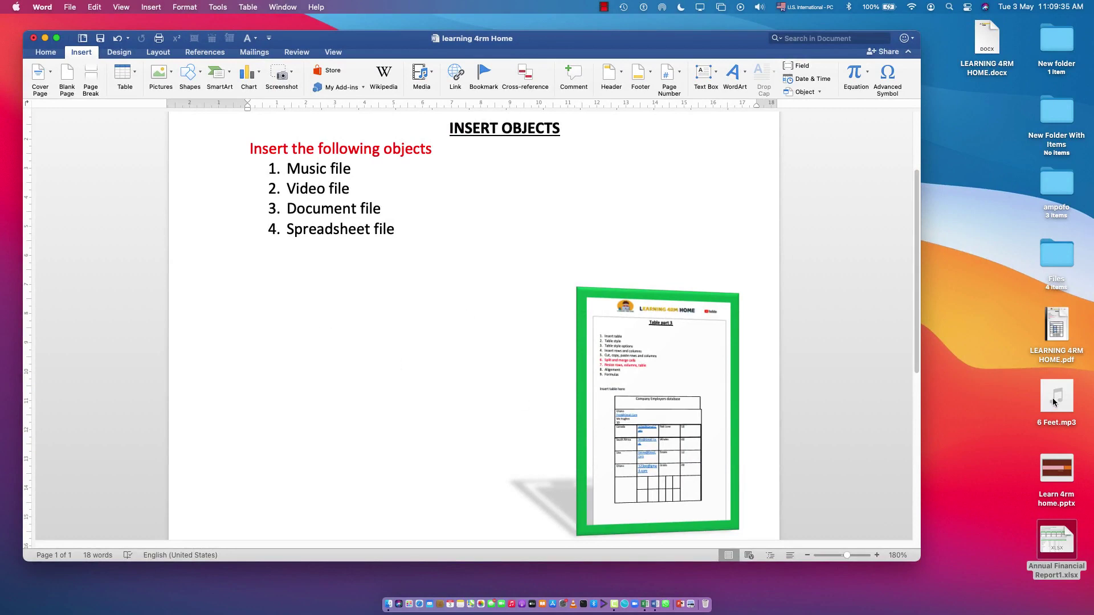
double_click(308, 168)
drag(1058, 412, 306, 334)
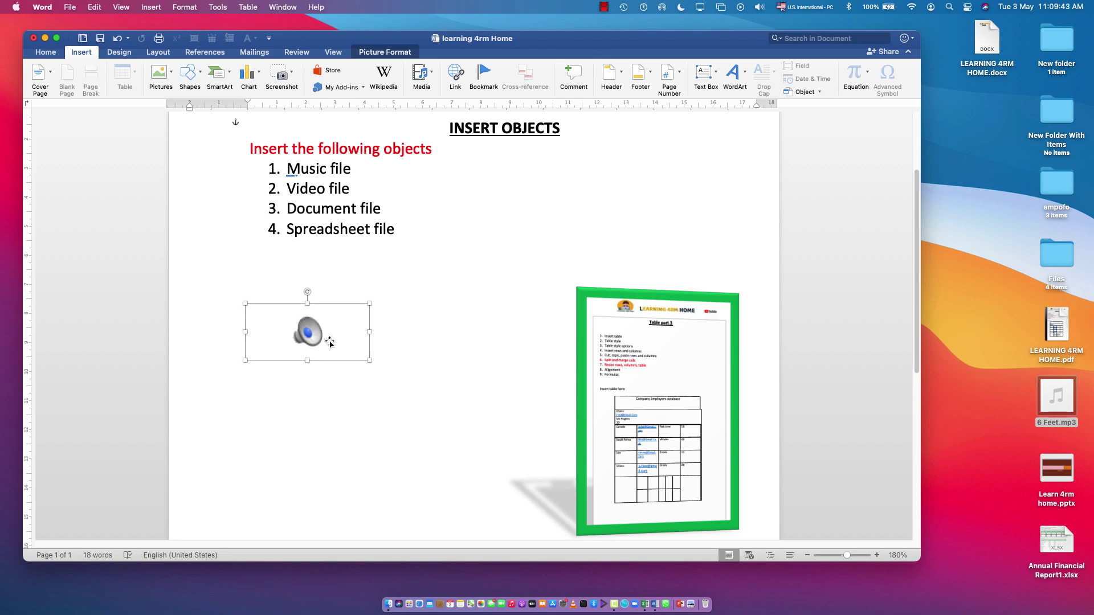
Apply the black-frame reflected picture style to the audio icon
click(369, 54)
click(377, 97)
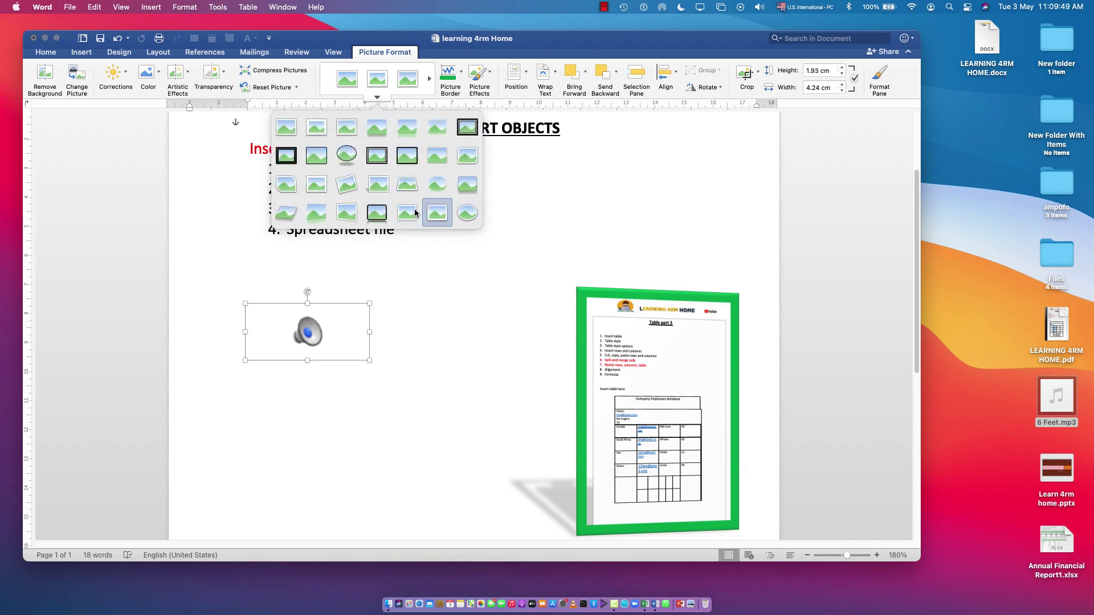
click(377, 214)
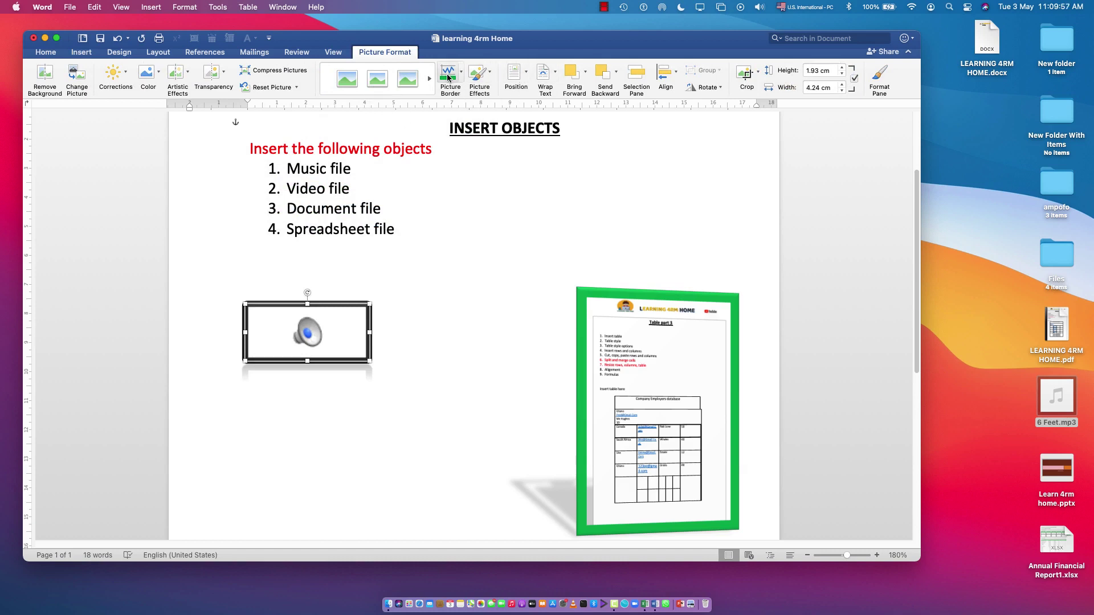
Add a yellow glow to the audio icon and move it to the upper right above the PDF
click(485, 76)
mouse_move(503, 149)
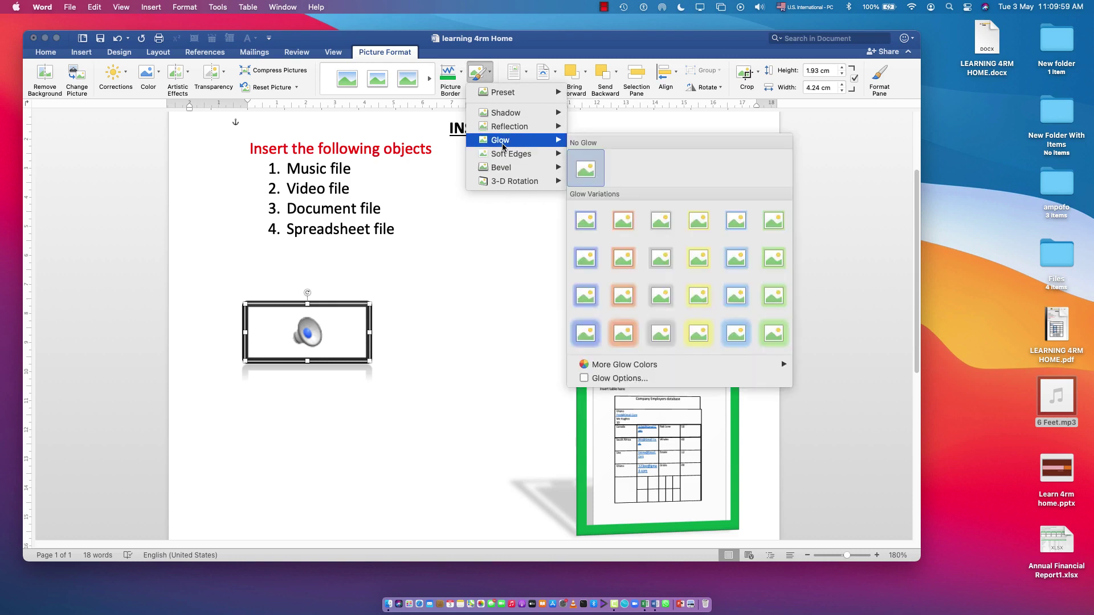
click(706, 261)
drag(306, 346, 658, 237)
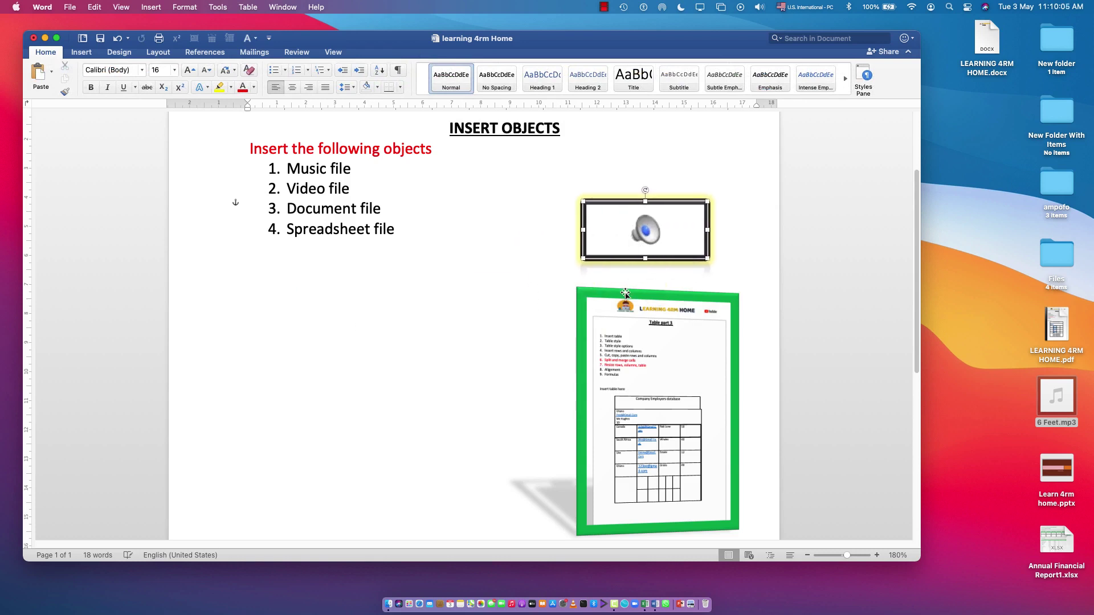
Drag table 4b.mp4 from New folder into the document, shrinking it to about 10.87 × 6.12 cm
click(400, 357)
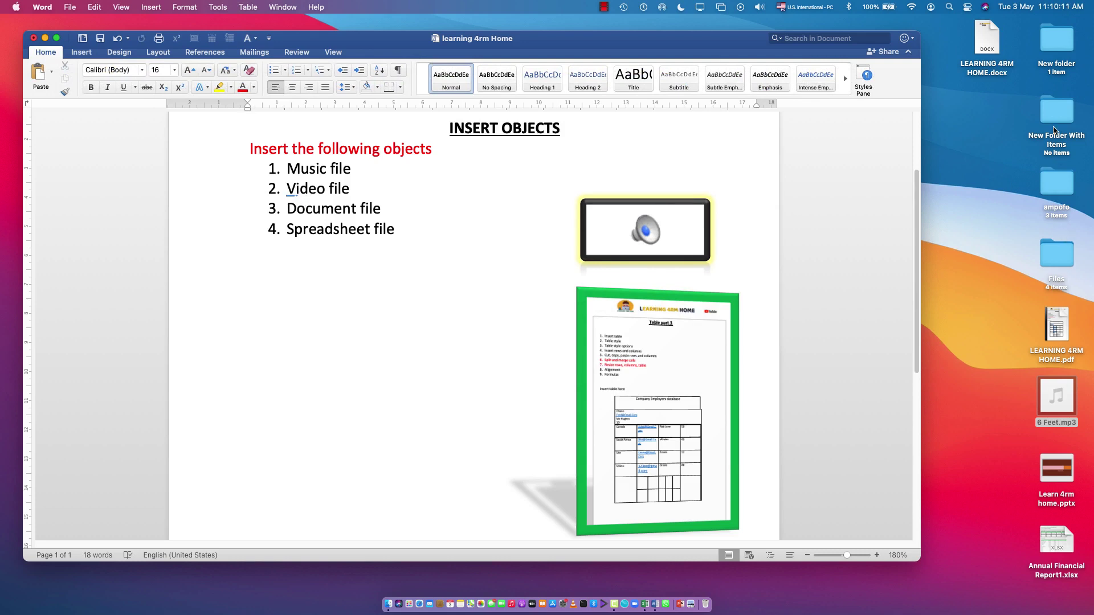
double_click(1053, 58)
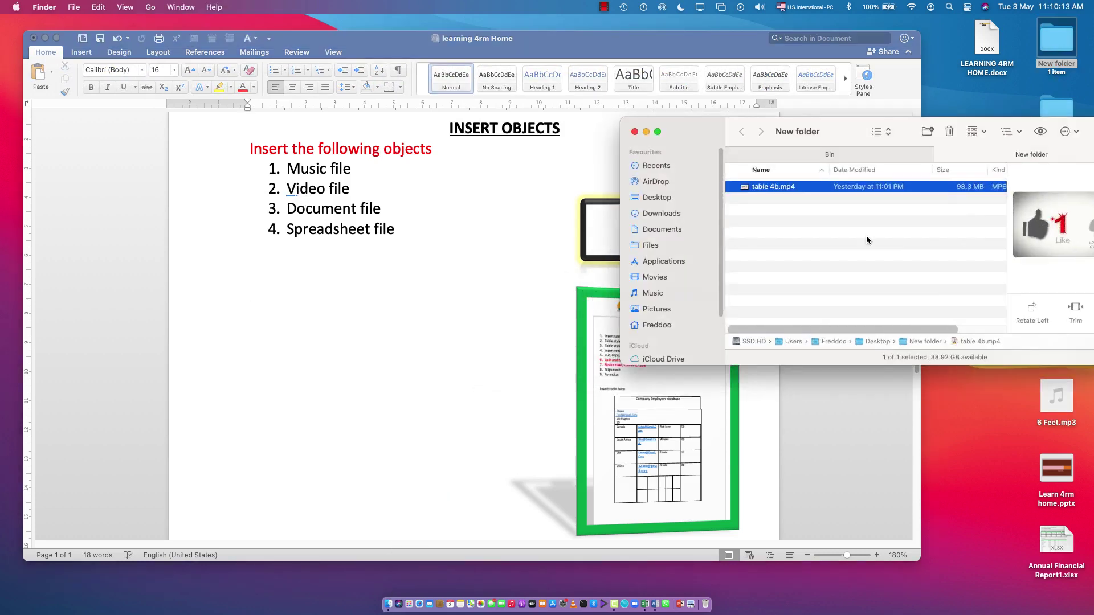
drag(779, 187, 325, 482)
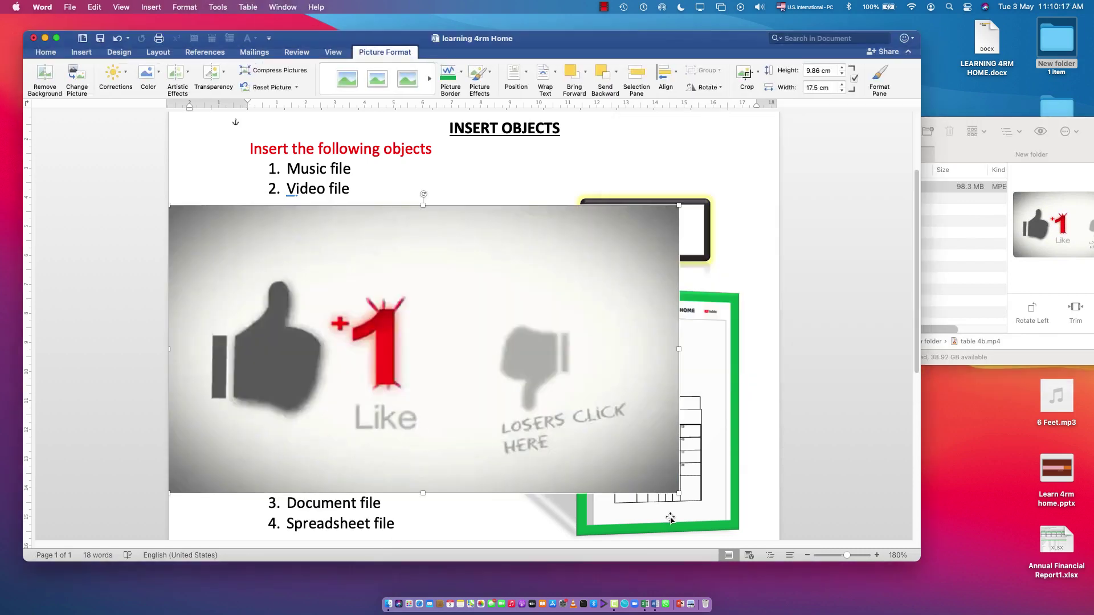
drag(677, 491, 216, 381)
drag(249, 303, 274, 390)
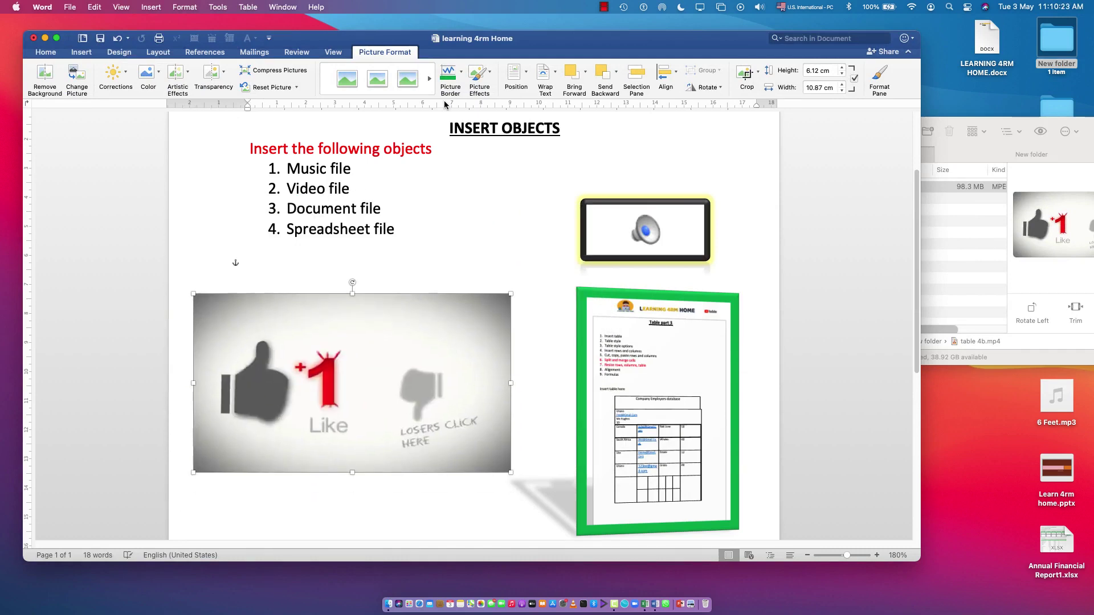
Give the video a red picture border with a 4½ pt weight
click(461, 73)
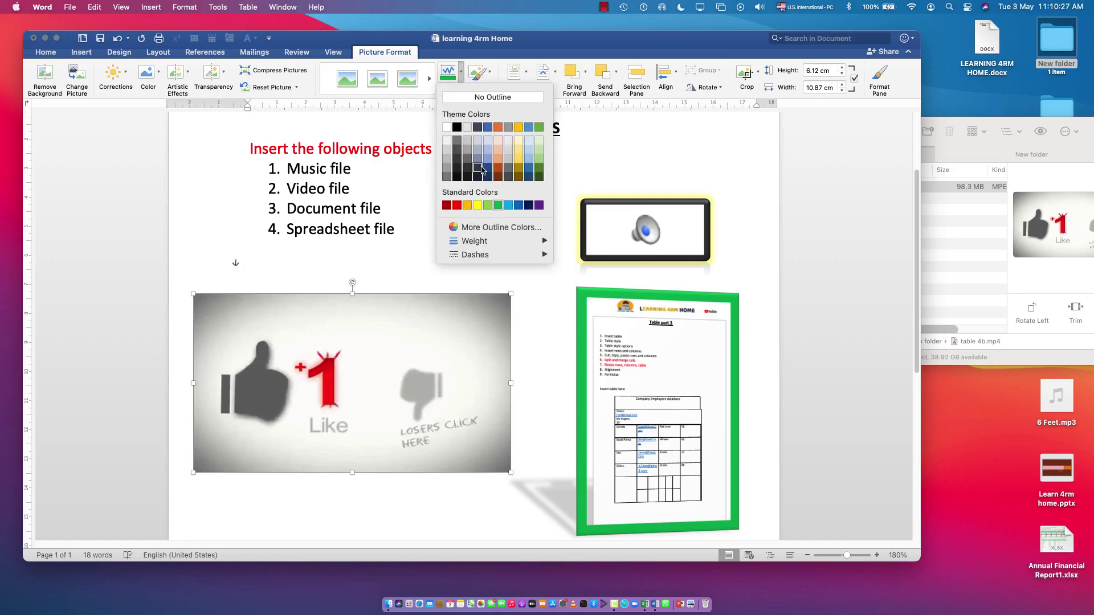
click(456, 205)
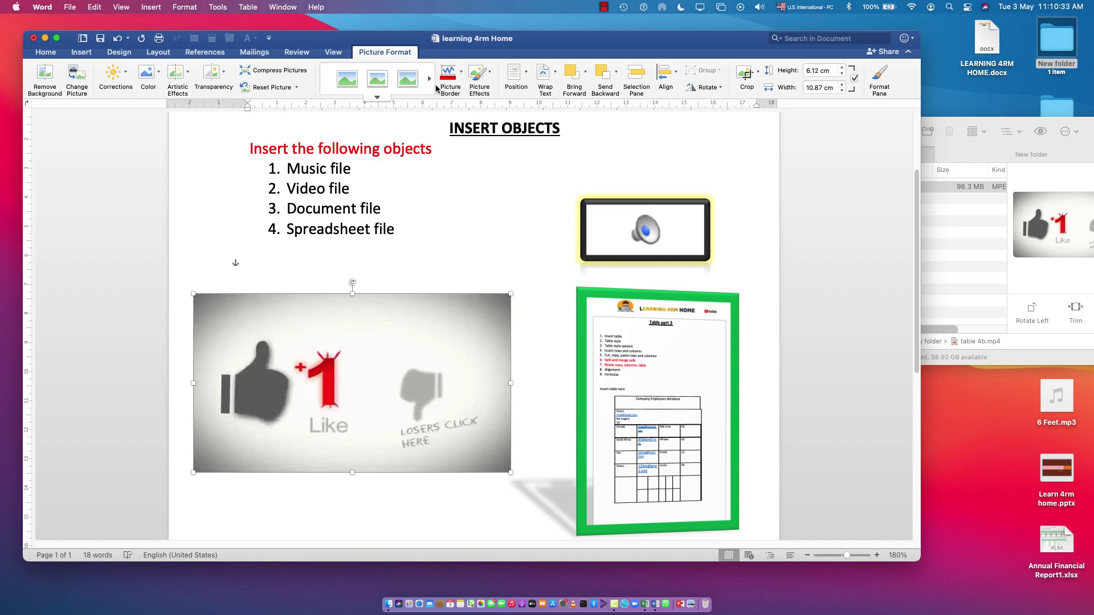
click(458, 77)
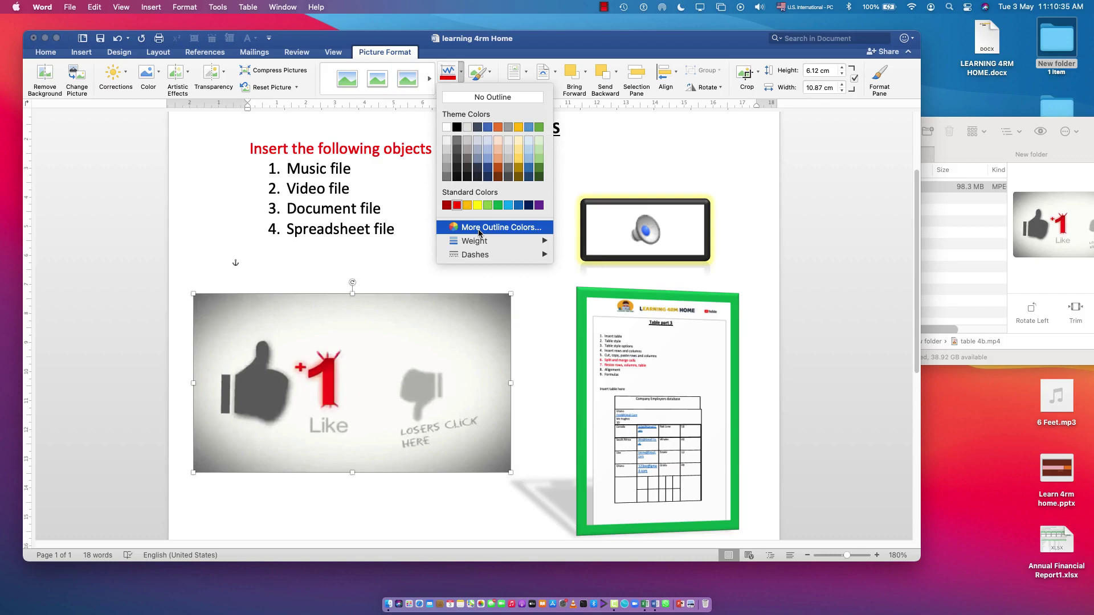
mouse_move(479, 243)
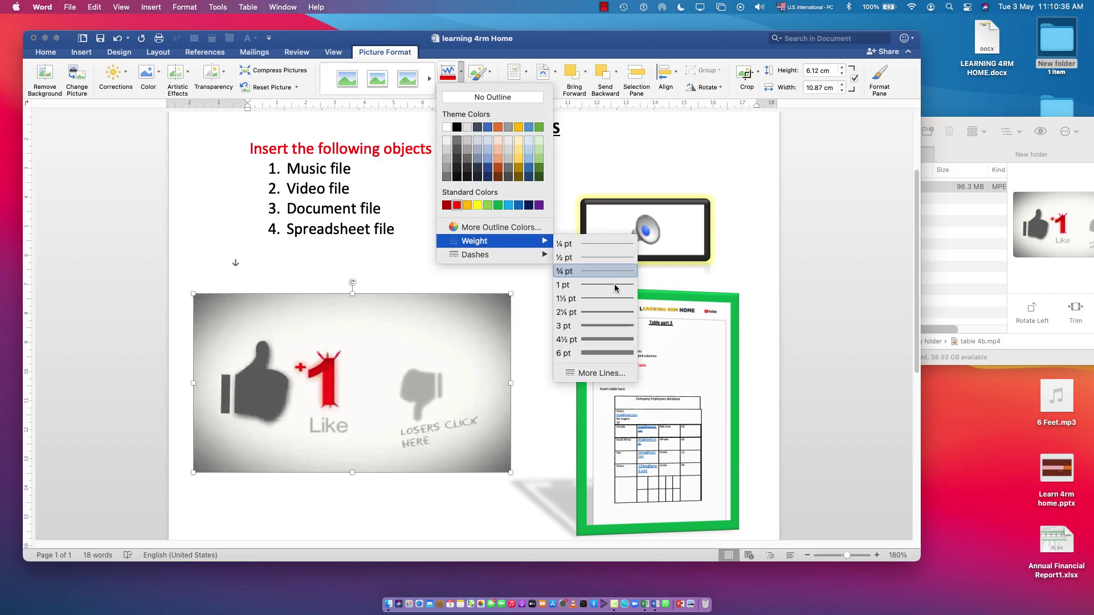
click(600, 339)
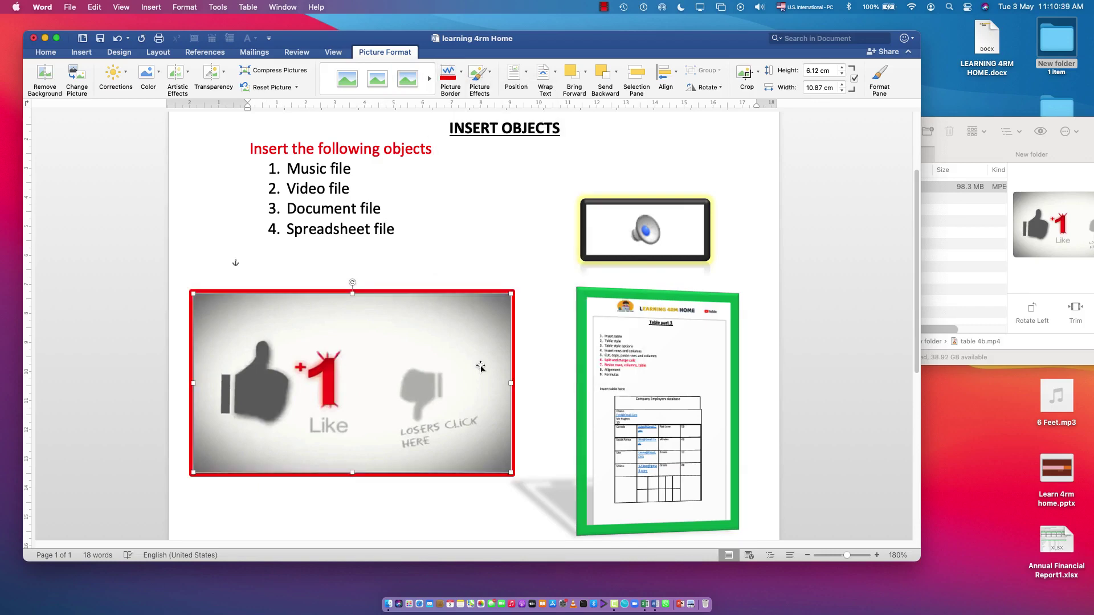
Apply the black reflected frame style to the video and a Parallel 3-D rotation preset
click(377, 97)
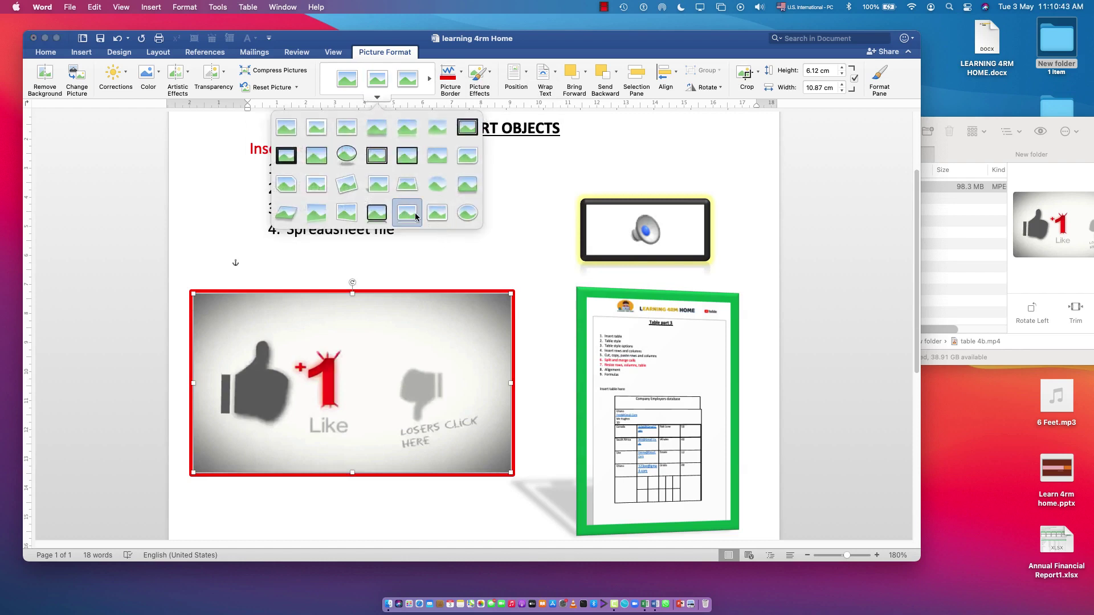
click(370, 215)
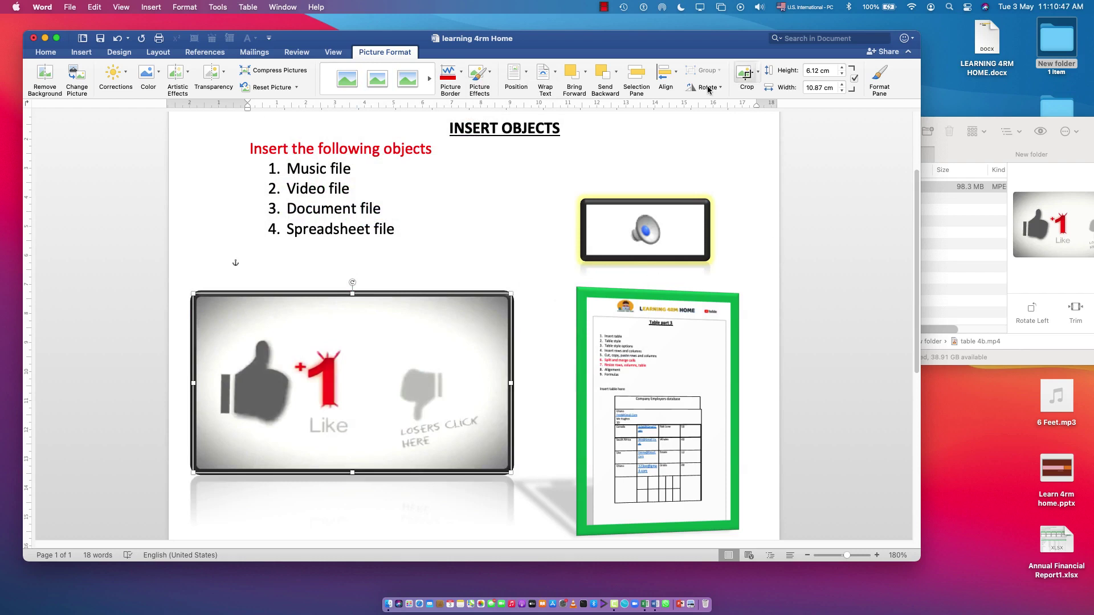
click(479, 74)
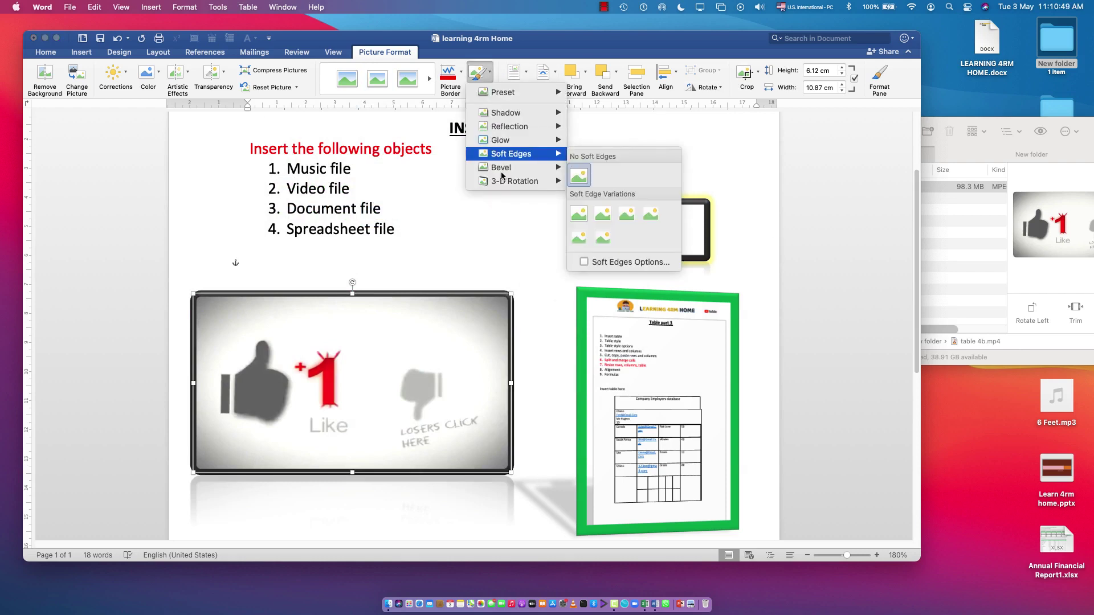
mouse_move(507, 182)
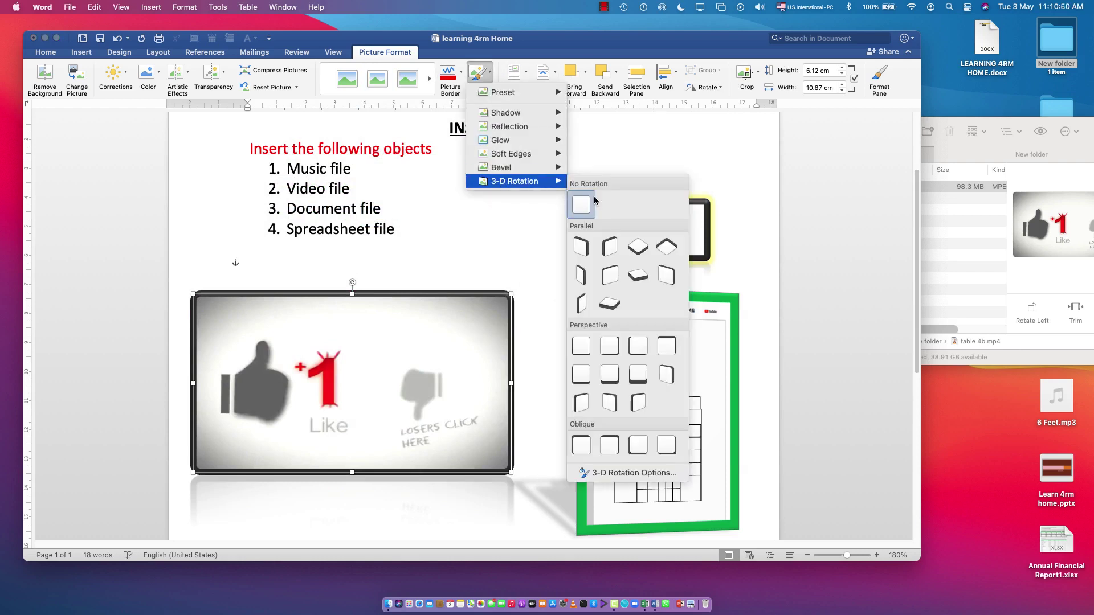
click(606, 259)
drag(486, 535, 502, 435)
Place the insertion point below the pictures and insert a page break for a blank second page
scroll(499, 478, down, 5)
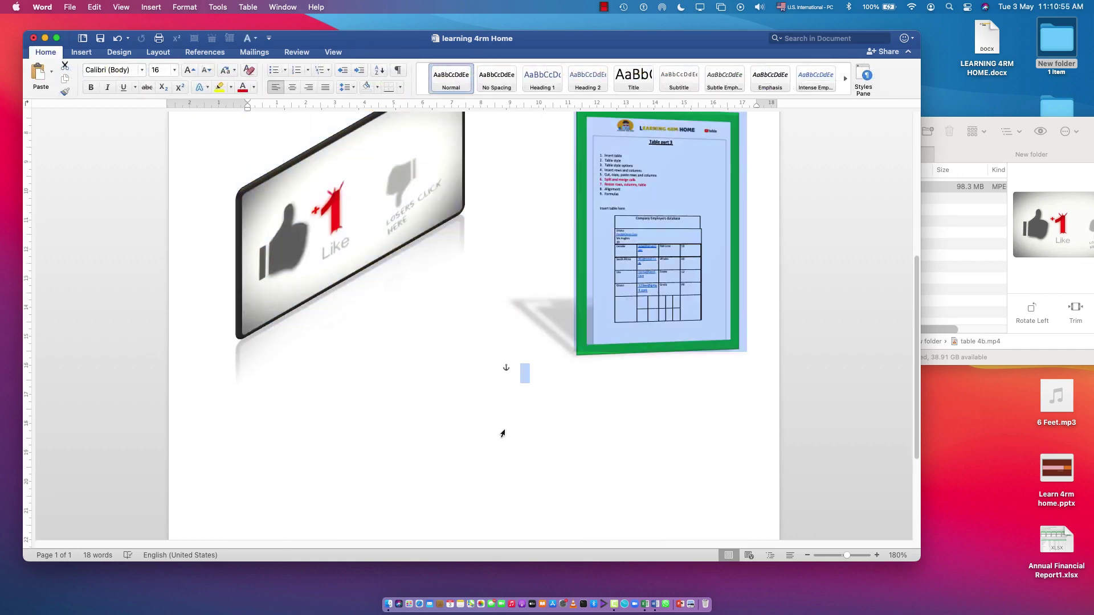
scroll(547, 478, down, 5)
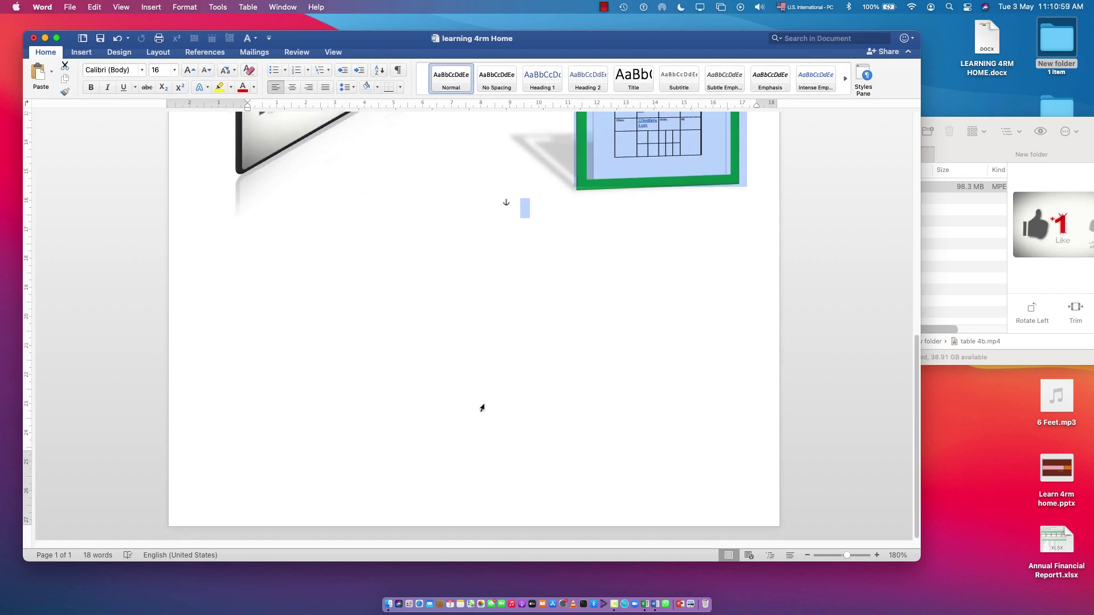
double_click(388, 332)
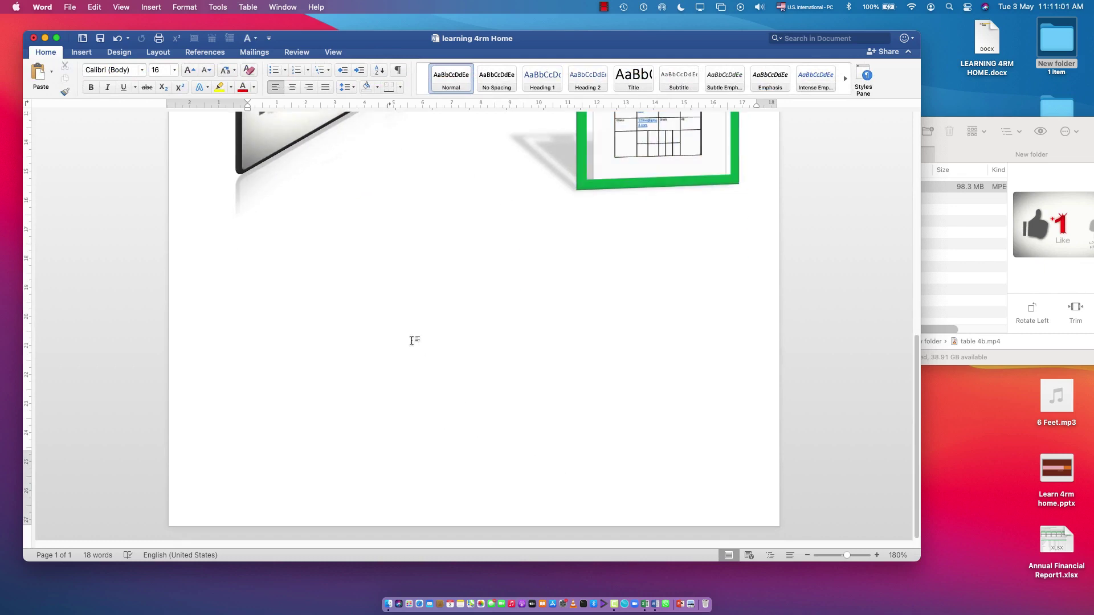
key(Return)
key(Return)
key(Return)
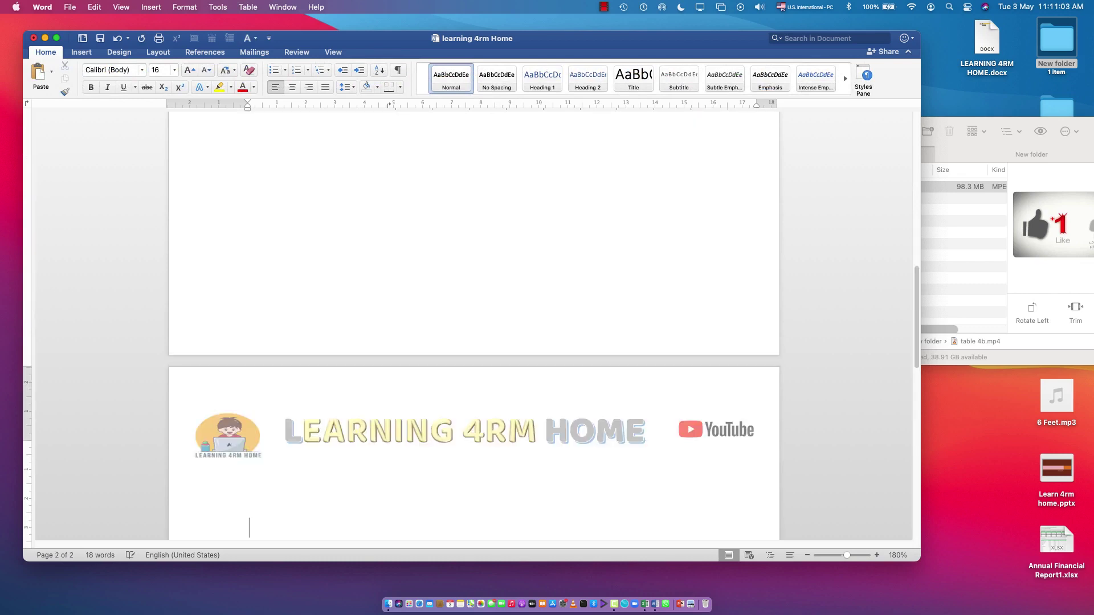
scroll(399, 399, down, 5)
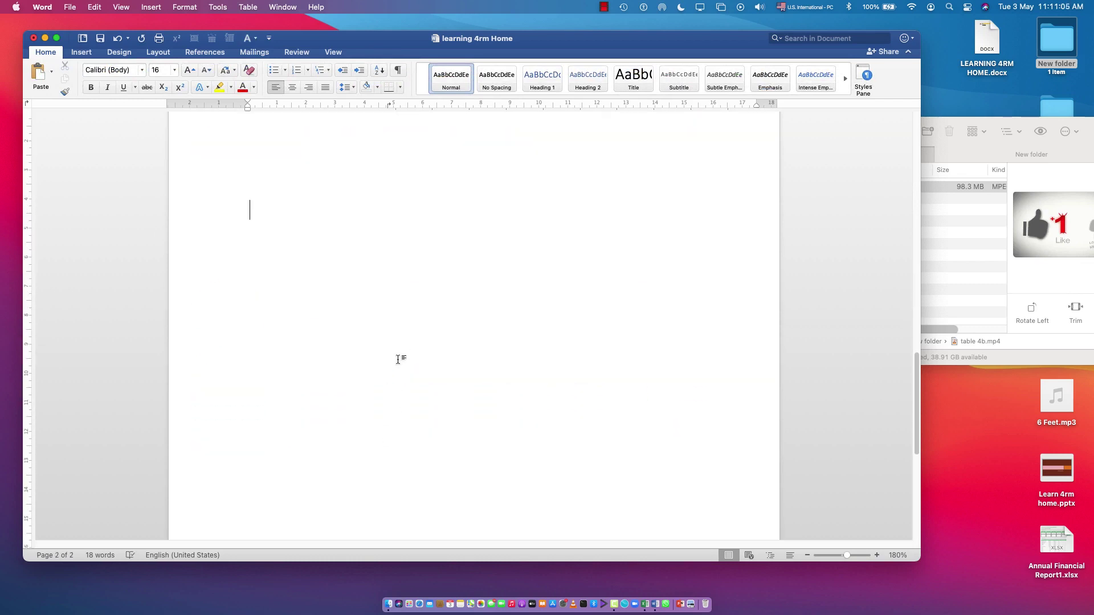
Embed Annual Financial Report1.xlsx from the Desktop as an object from file
click(1067, 440)
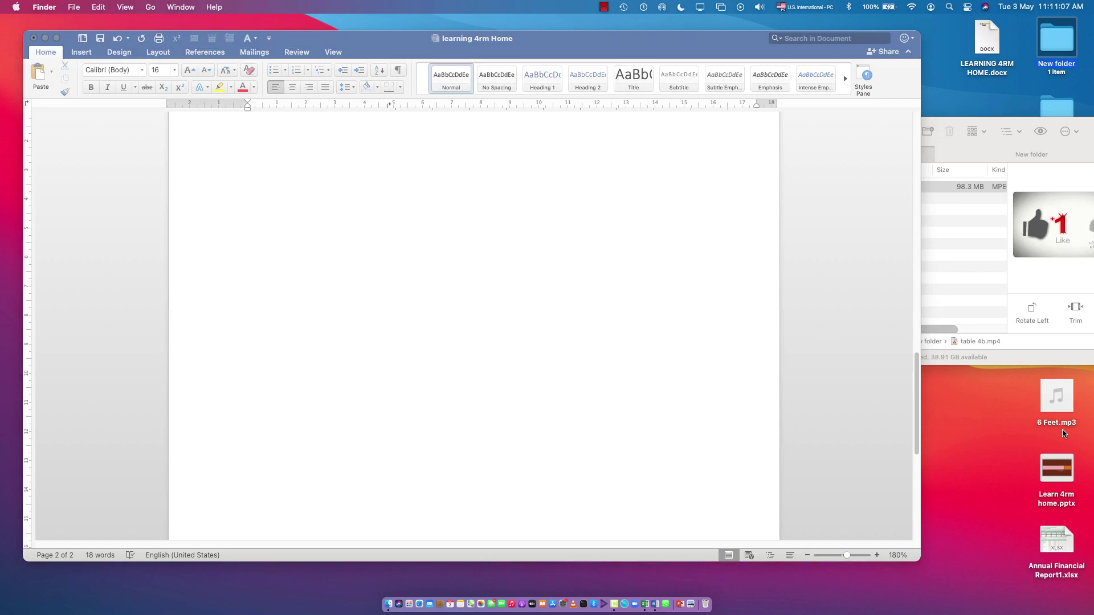
click(83, 55)
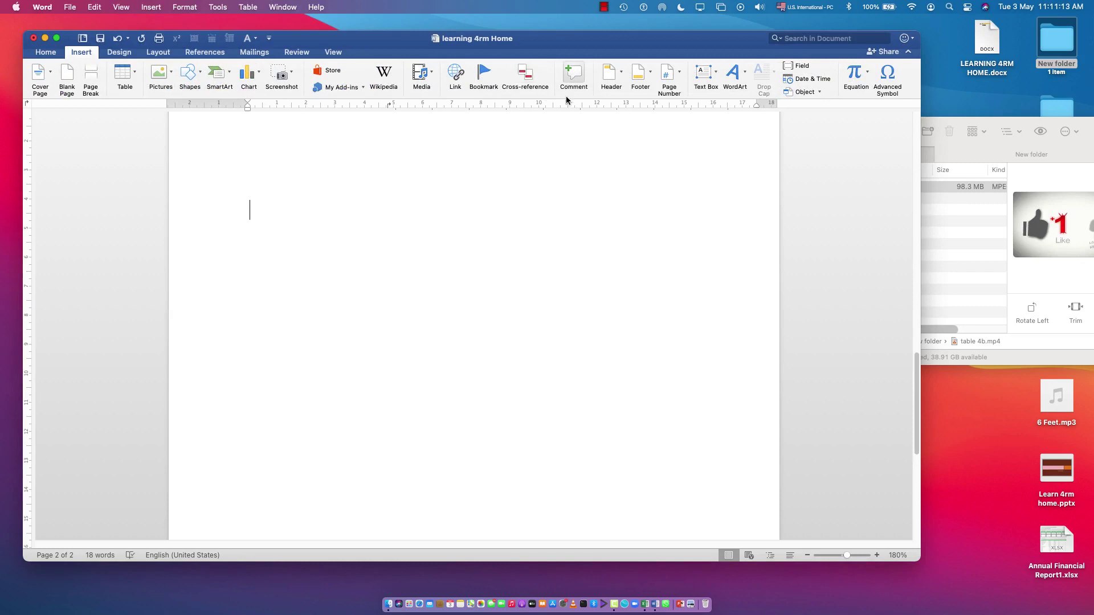
click(805, 92)
click(431, 320)
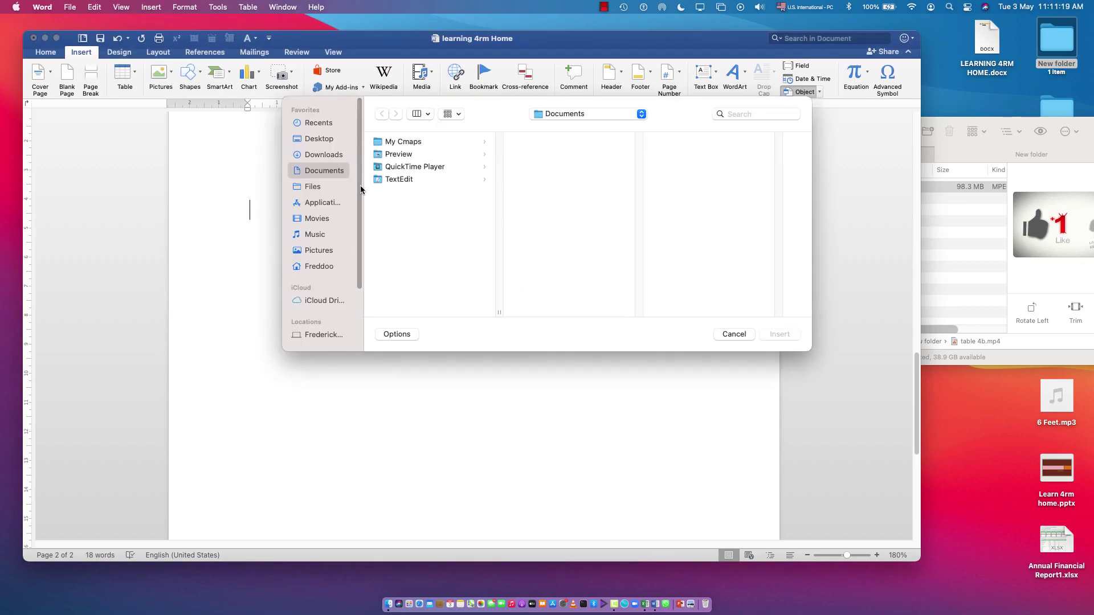
click(324, 140)
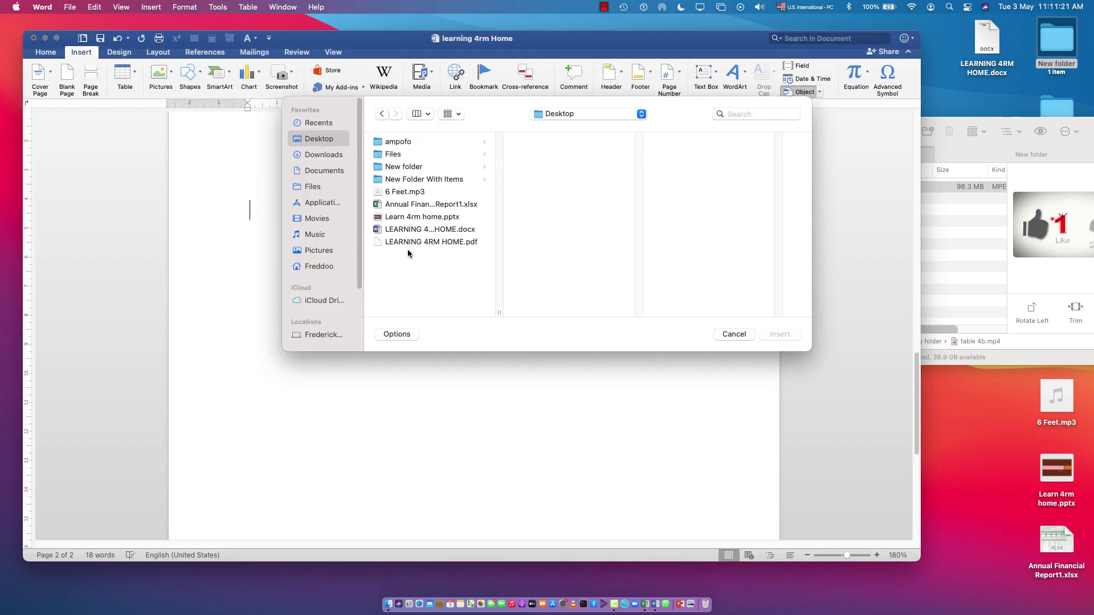
click(422, 206)
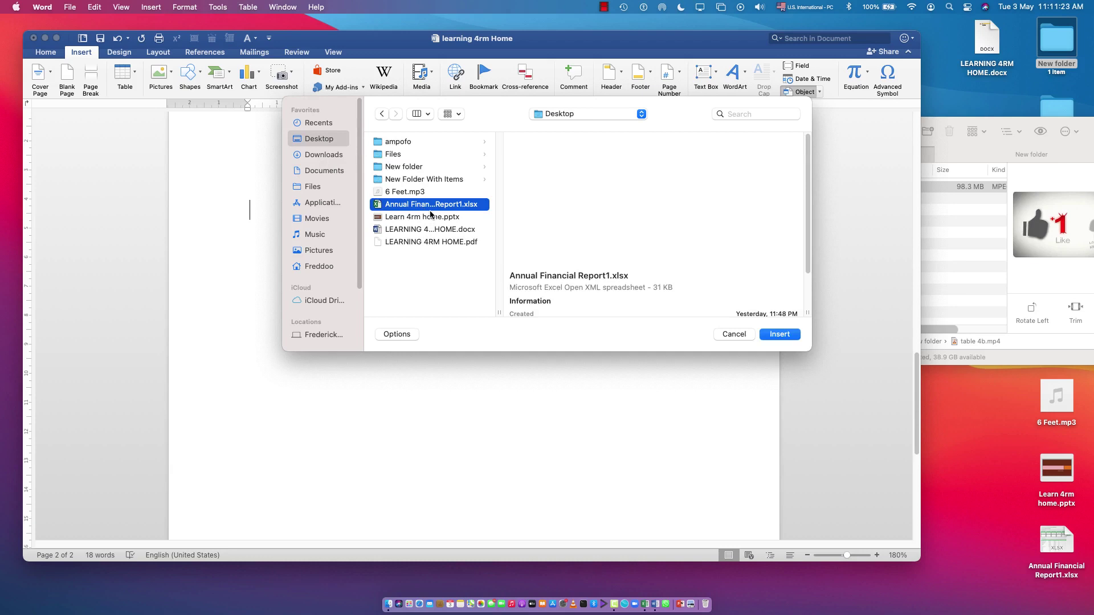
click(780, 335)
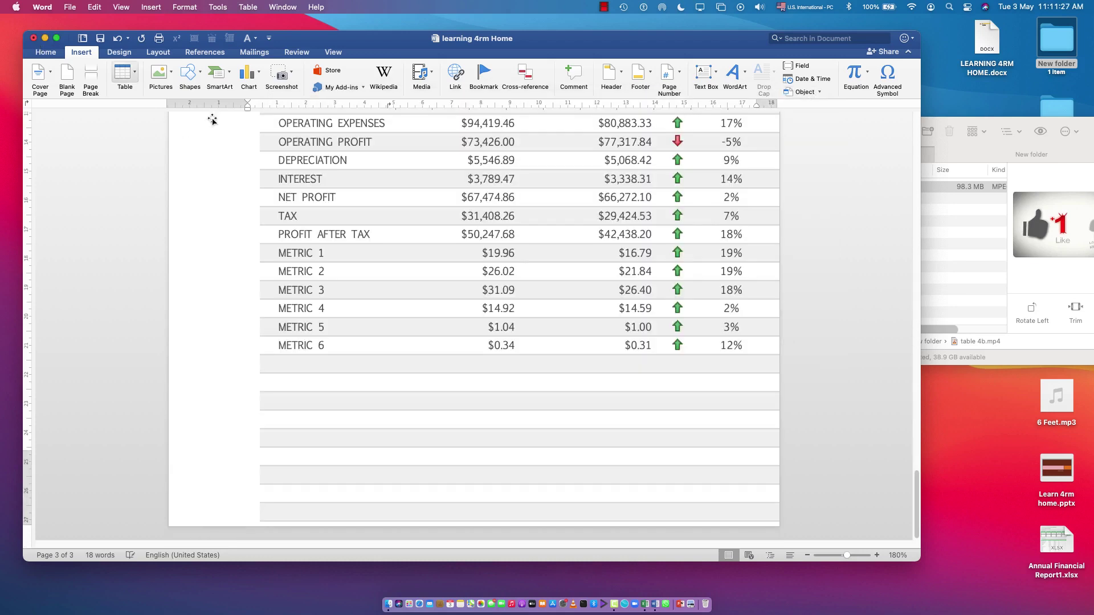
Maximize the window and enlarge the embedded spreadsheet until the 5 YEAR TREND column shows
click(58, 38)
scroll(490, 351, up, 10)
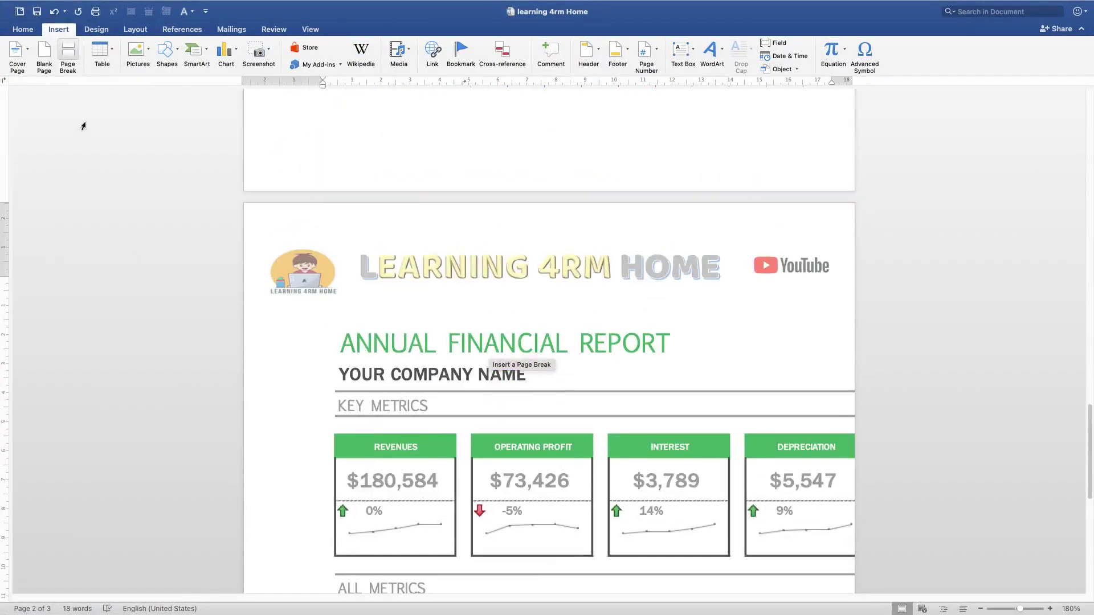
scroll(546, 490, down, 5)
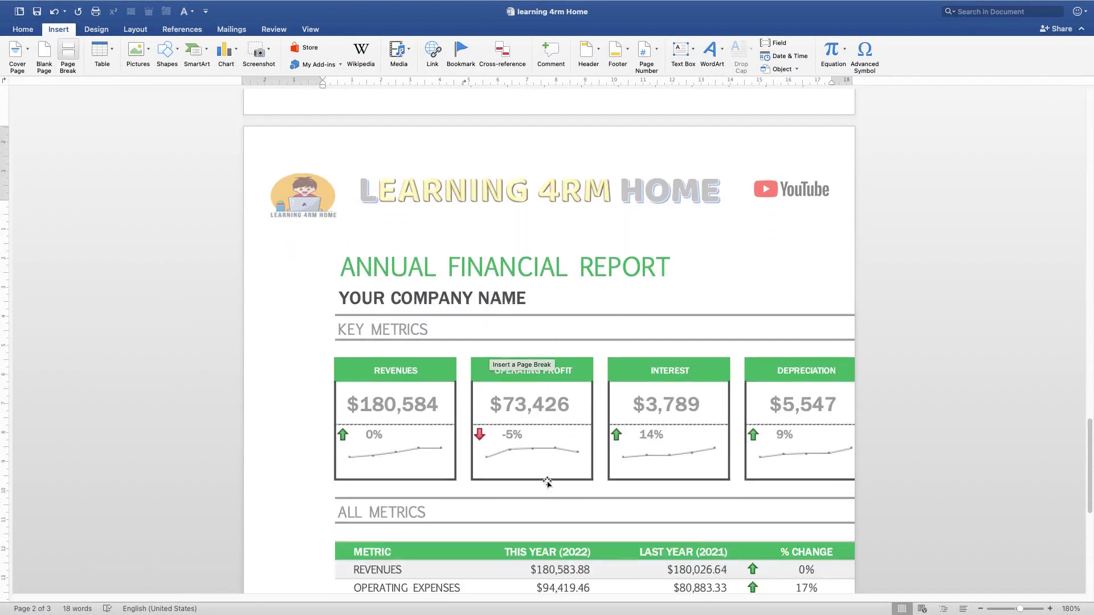
scroll(547, 480, down, 5)
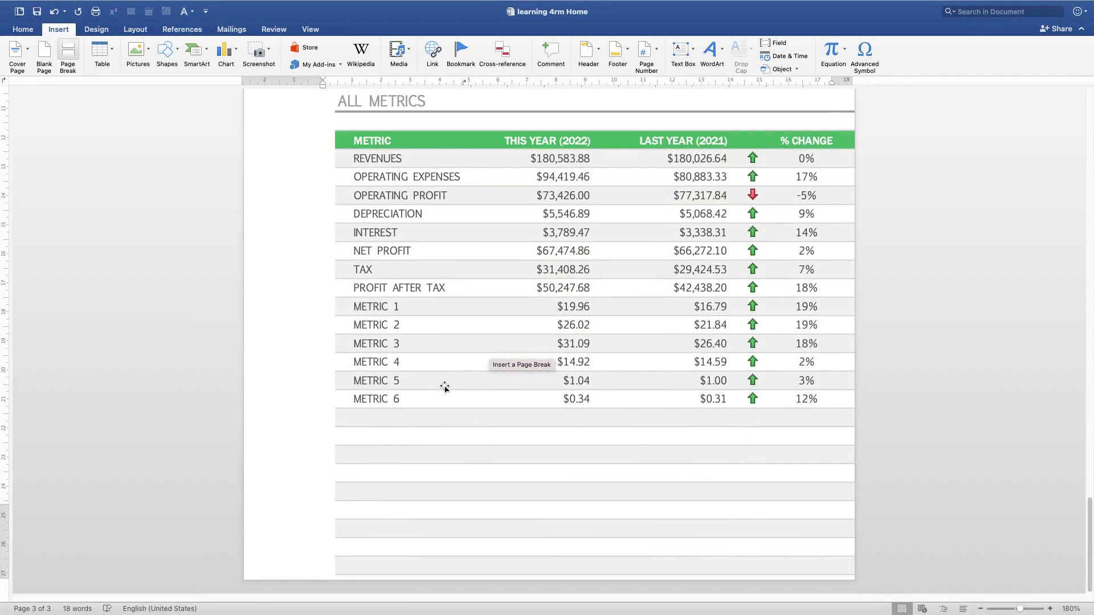
scroll(472, 267, up, 2)
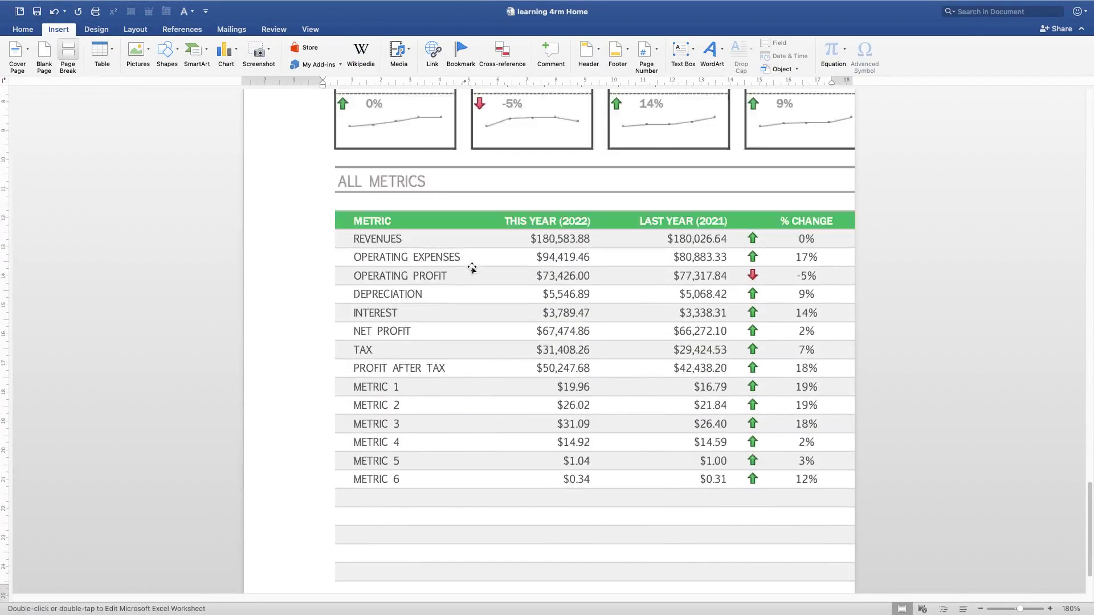
scroll(472, 268, up, 4)
click(471, 268)
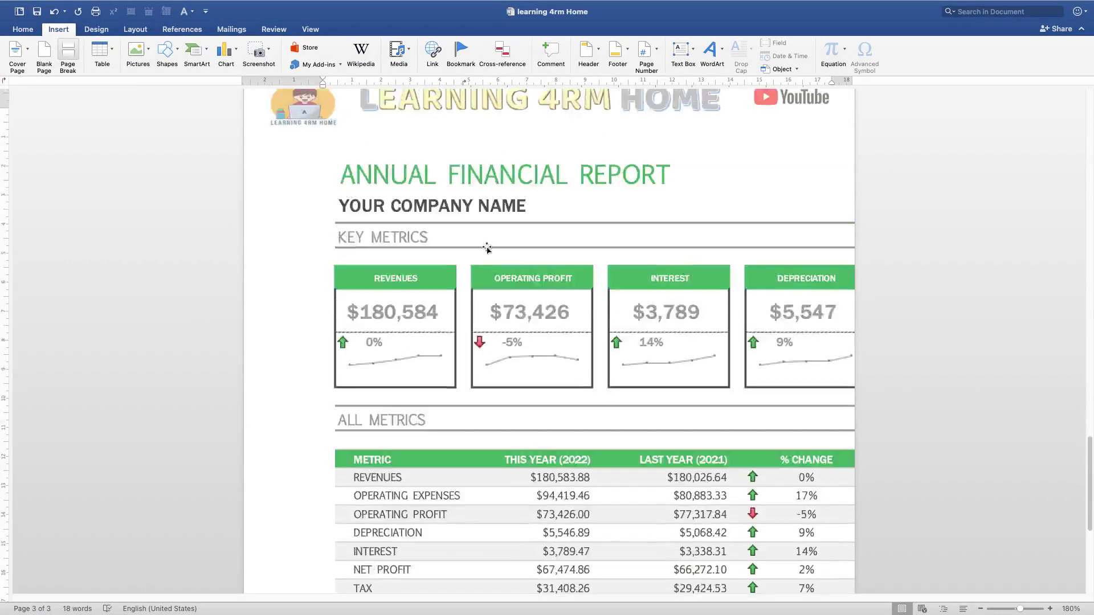
drag(324, 142, 677, 532)
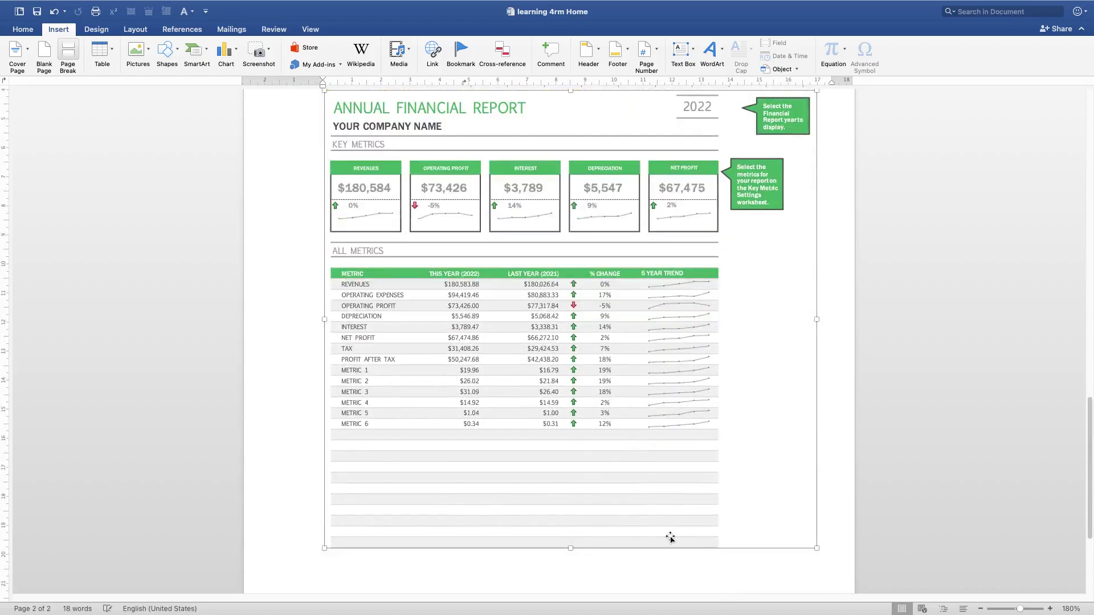
click(601, 573)
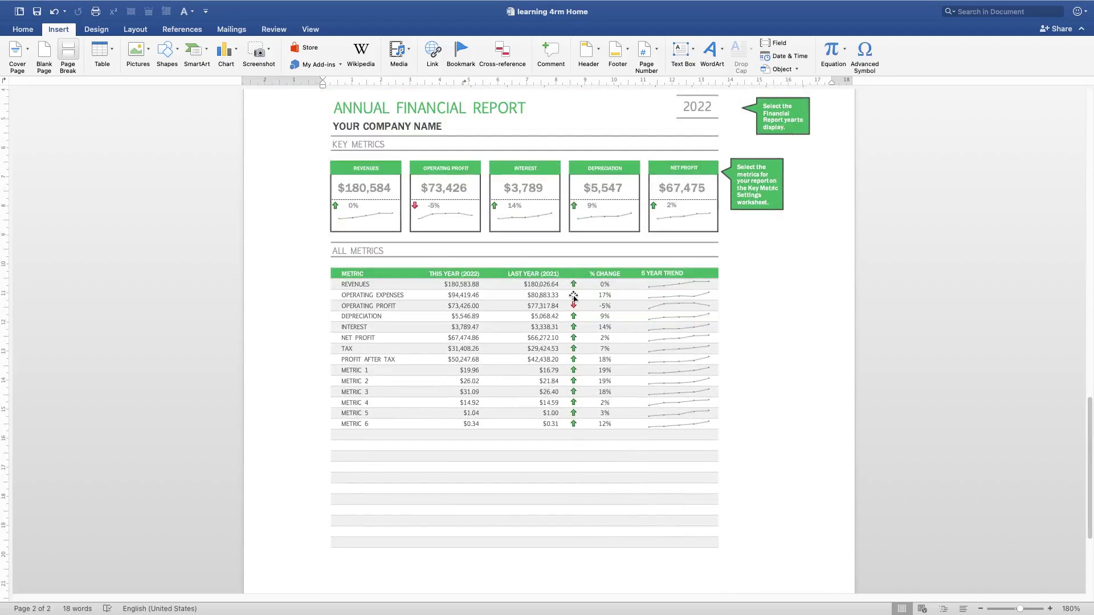
scroll(573, 296, up, 2)
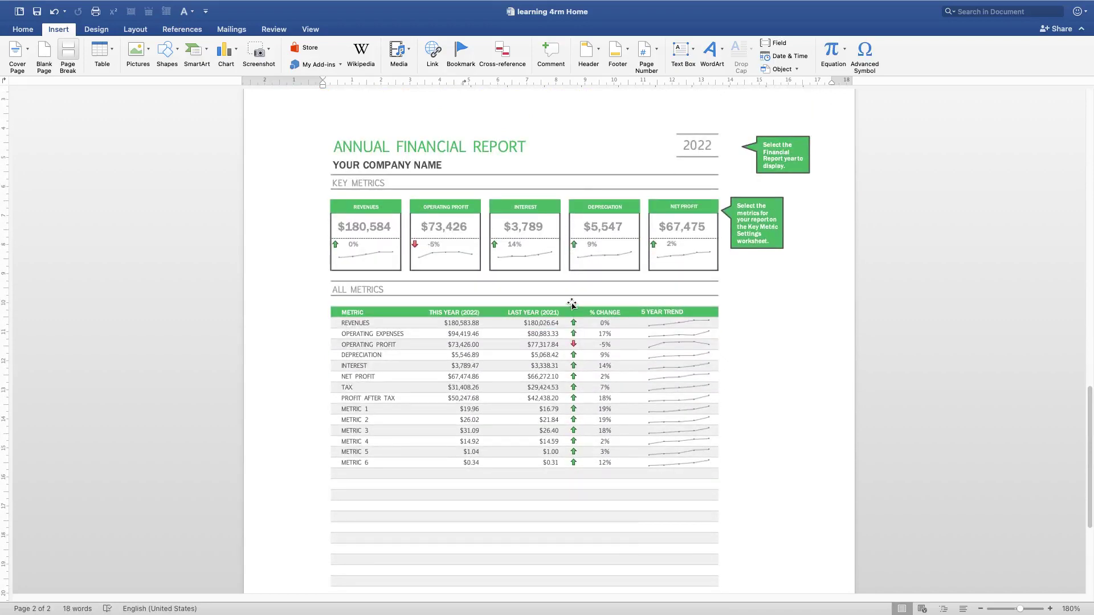
scroll(572, 300, up, 15)
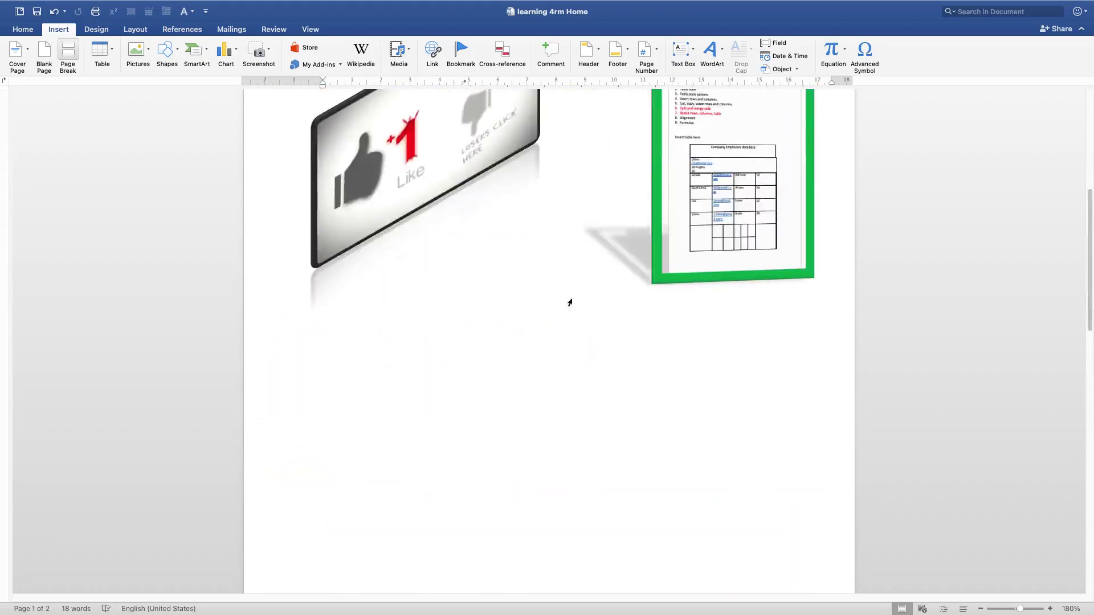
scroll(570, 303, up, 5)
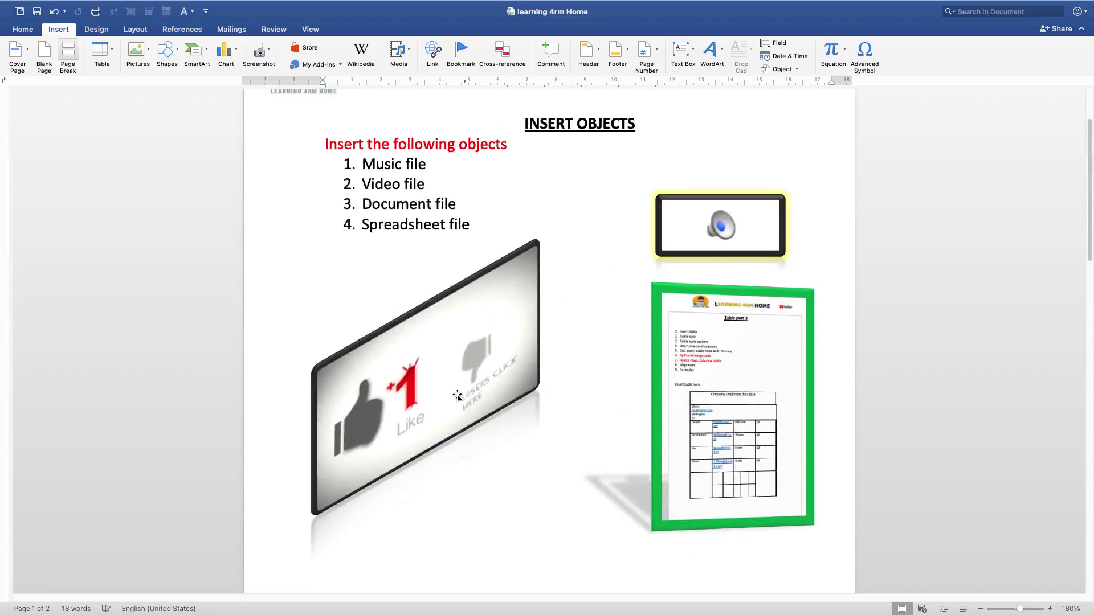
Play the 6 Feet.mp3 audio clip, then start the table 4b.mp4 video
double_click(721, 226)
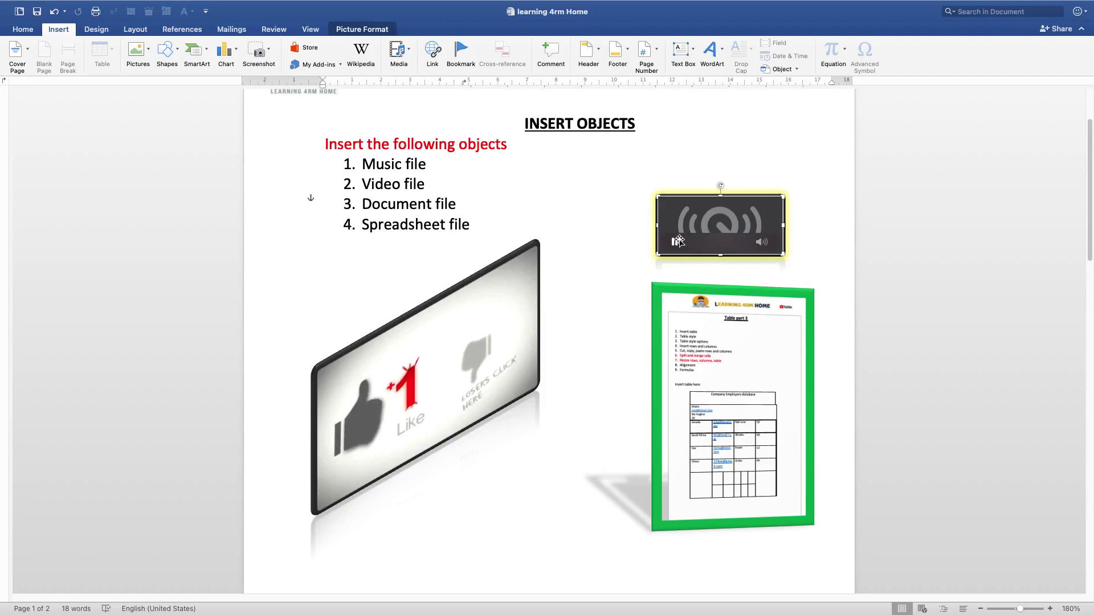
click(450, 403)
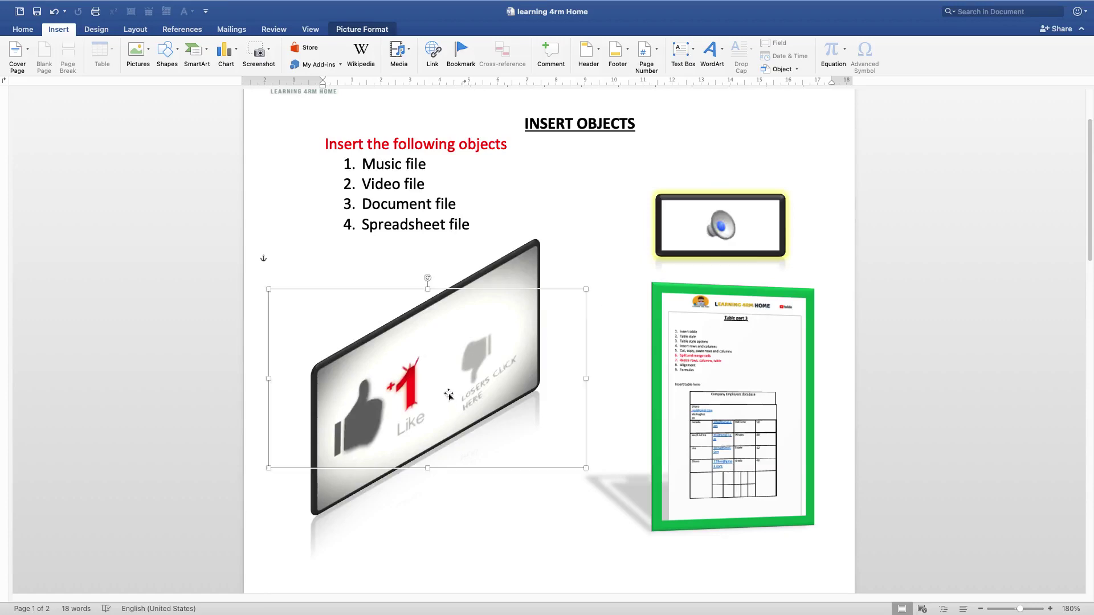
click(423, 375)
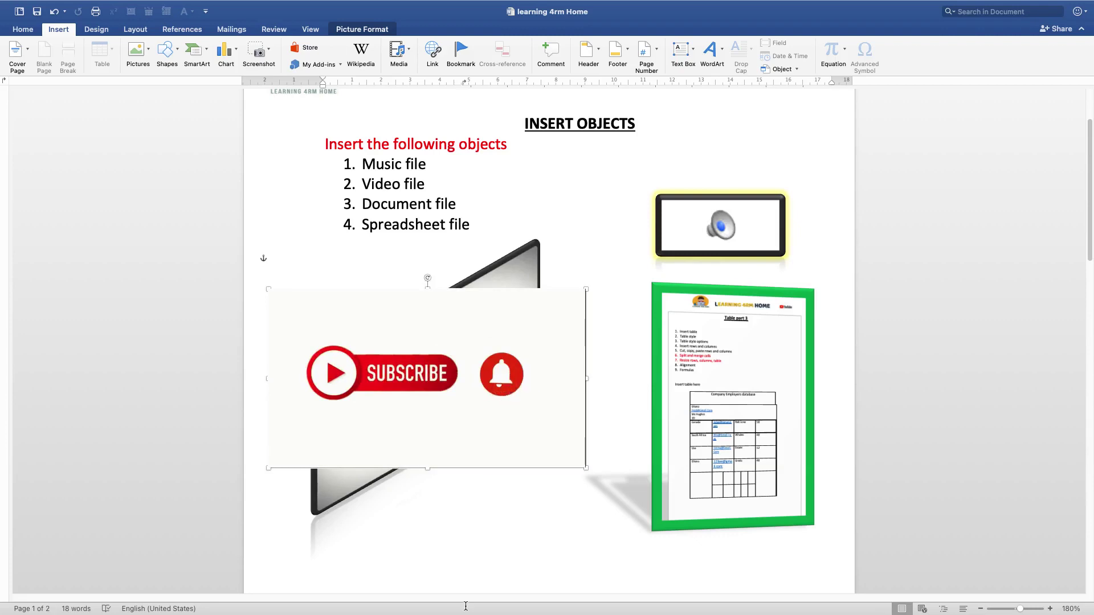
Select the framed PDF picture and open its Format Picture pane
click(734, 397)
double_click(735, 397)
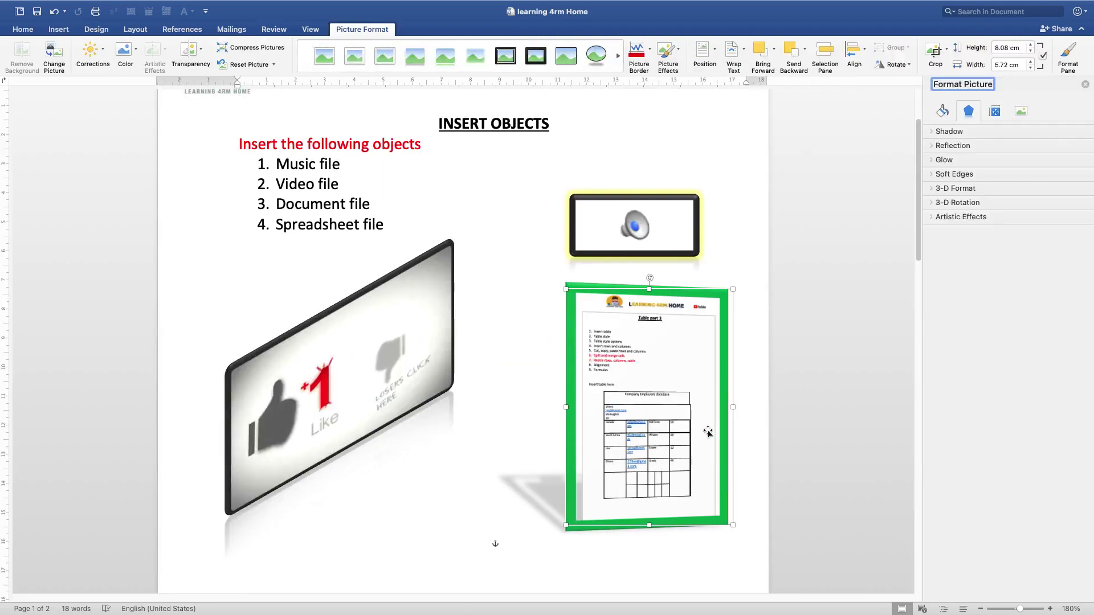
scroll(631, 409, down, 1)
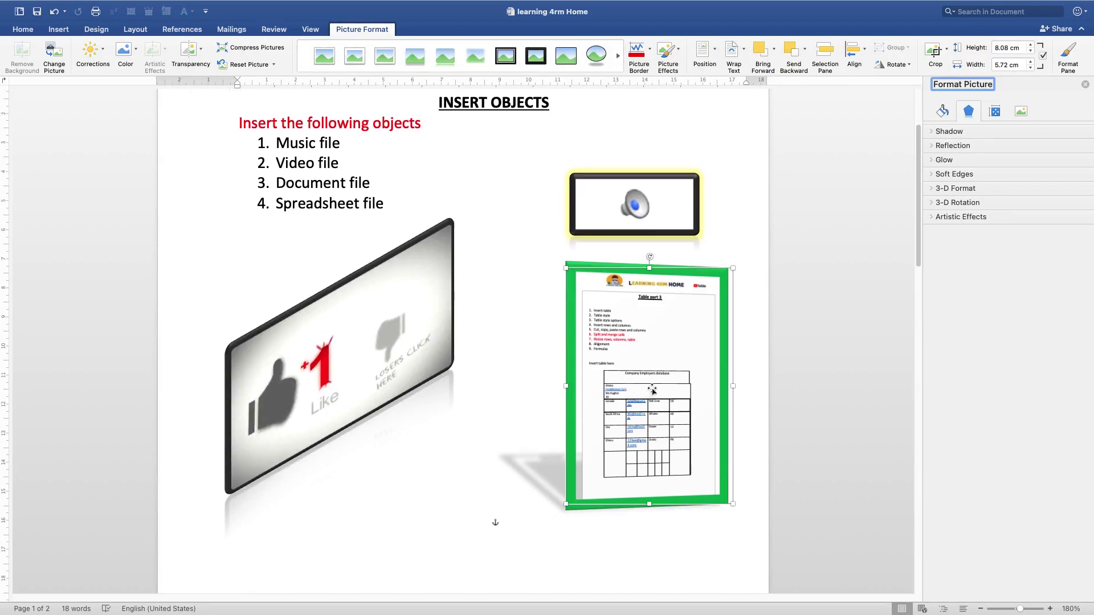
click(652, 389)
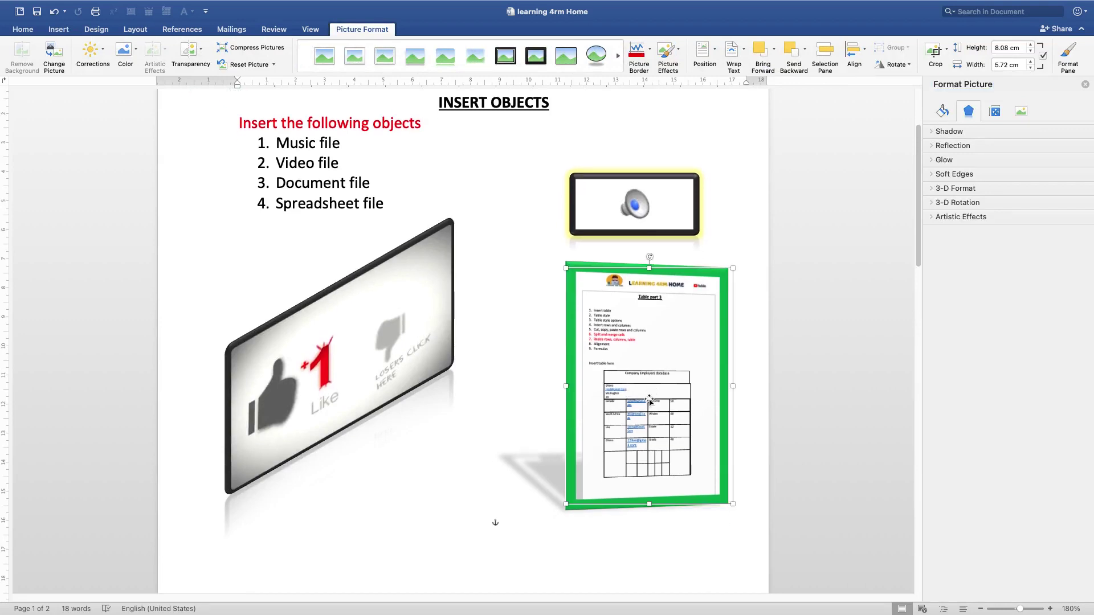
scroll(650, 393, down, 10)
scroll(651, 412, up, 10)
Show the framed picture's shortcut menu, dismiss it, and deselect the picture
right_click(648, 435)
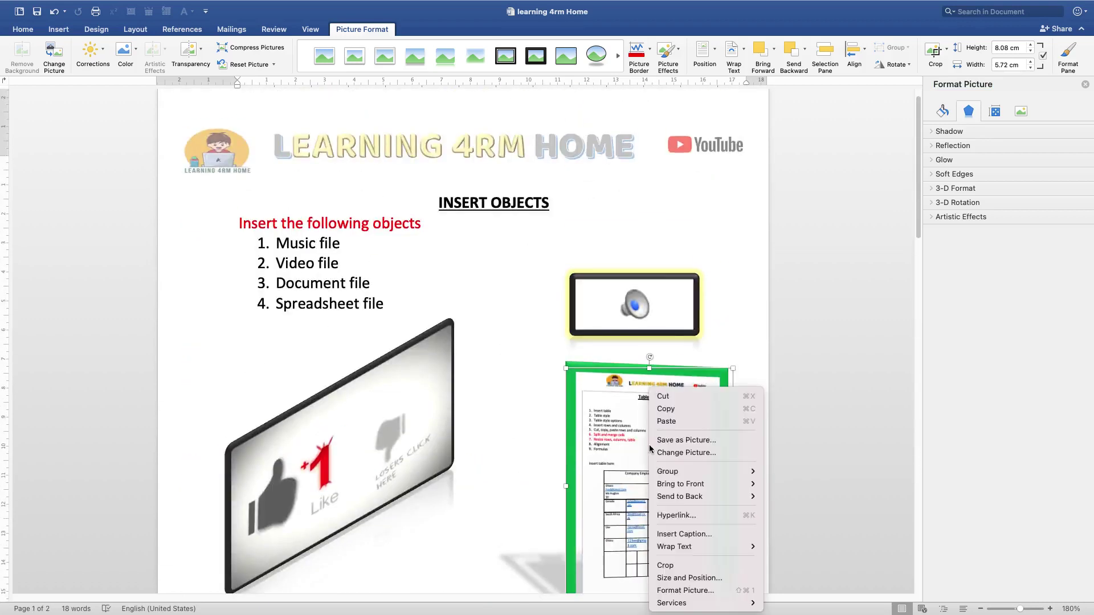
click(622, 505)
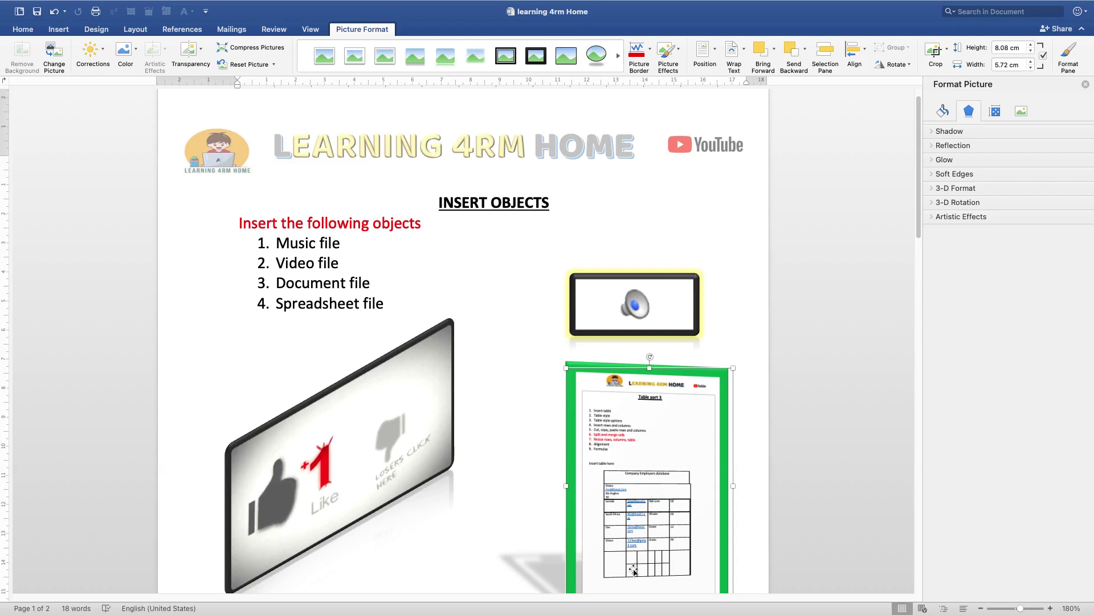
scroll(650, 527, down, 5)
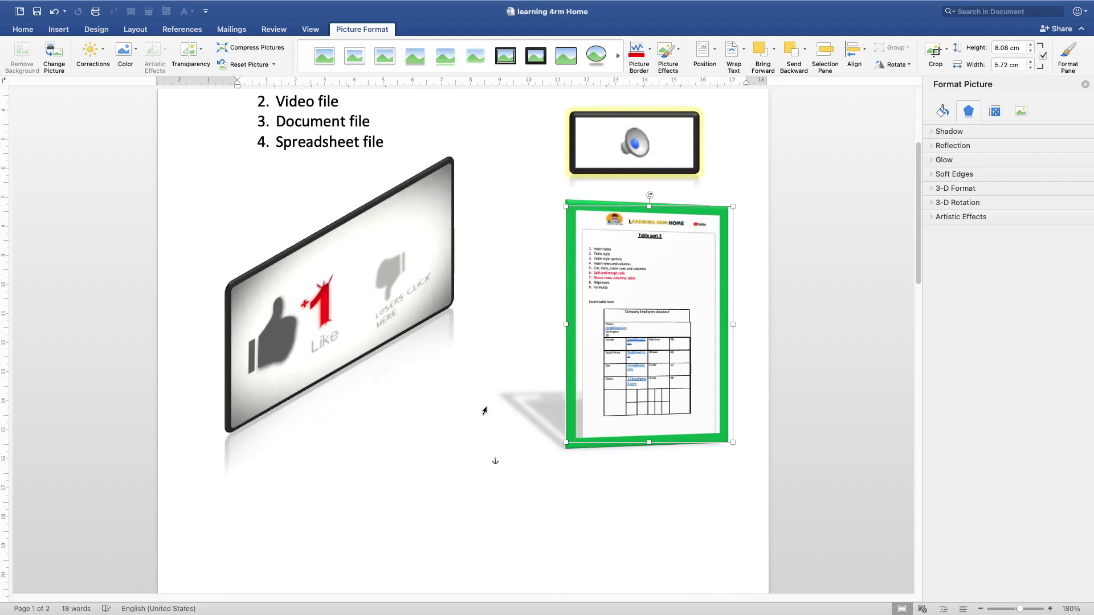
click(516, 511)
scroll(536, 502, down, 6)
scroll(419, 430, down, 20)
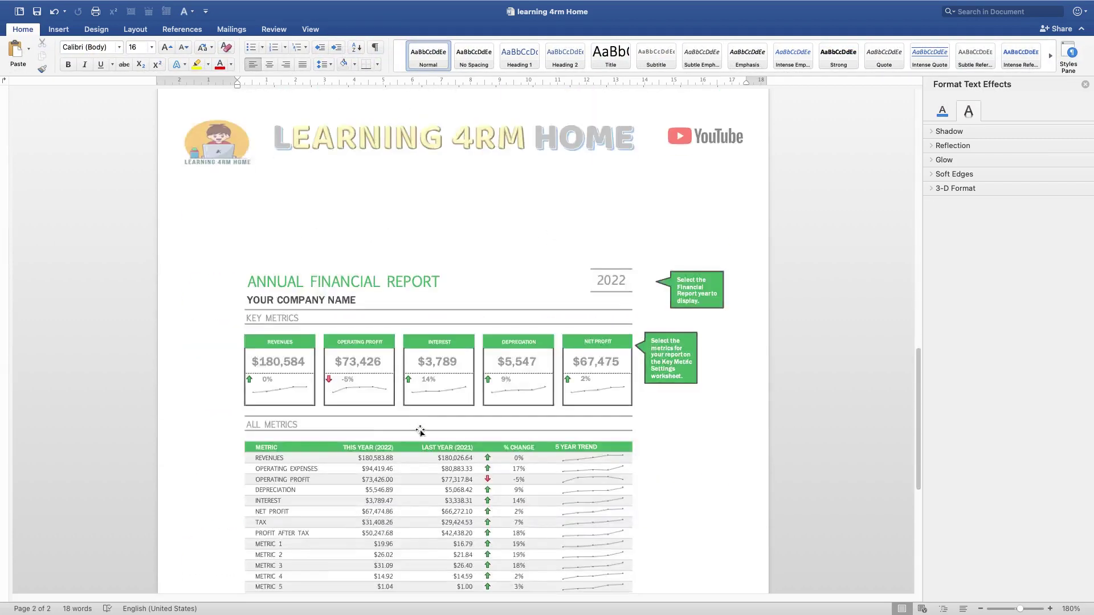
click(405, 257)
scroll(417, 340, up, 10)
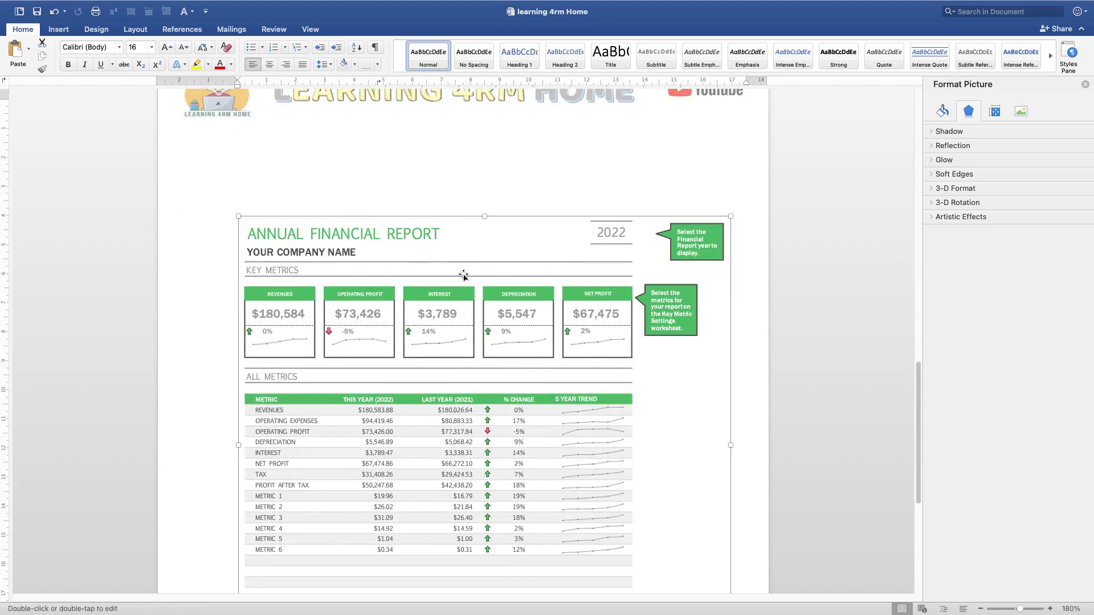
scroll(468, 282, up, 15)
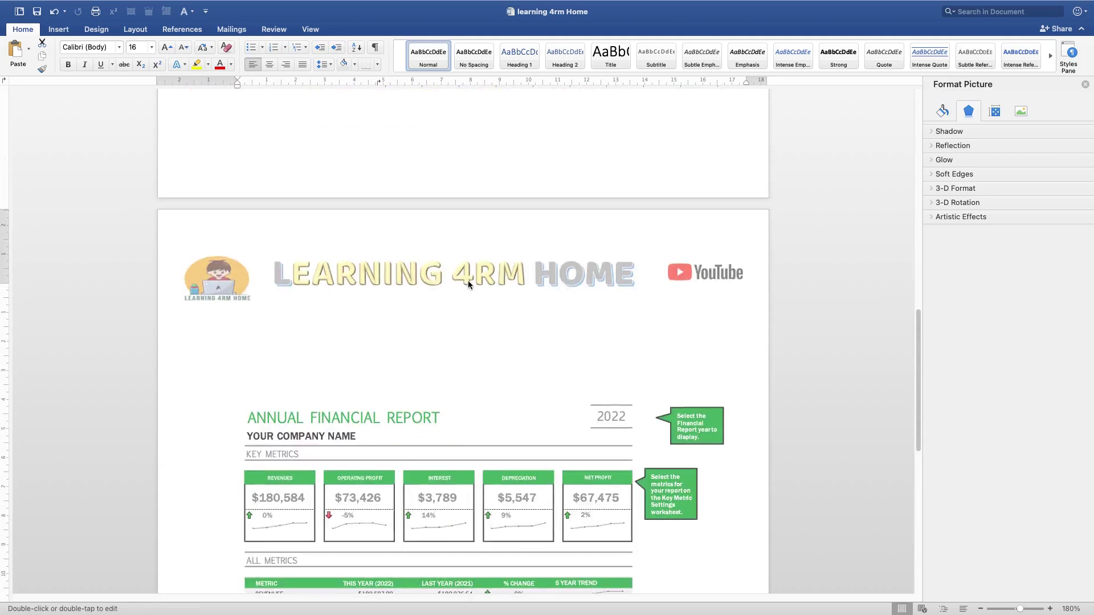
scroll(467, 284, up, 5)
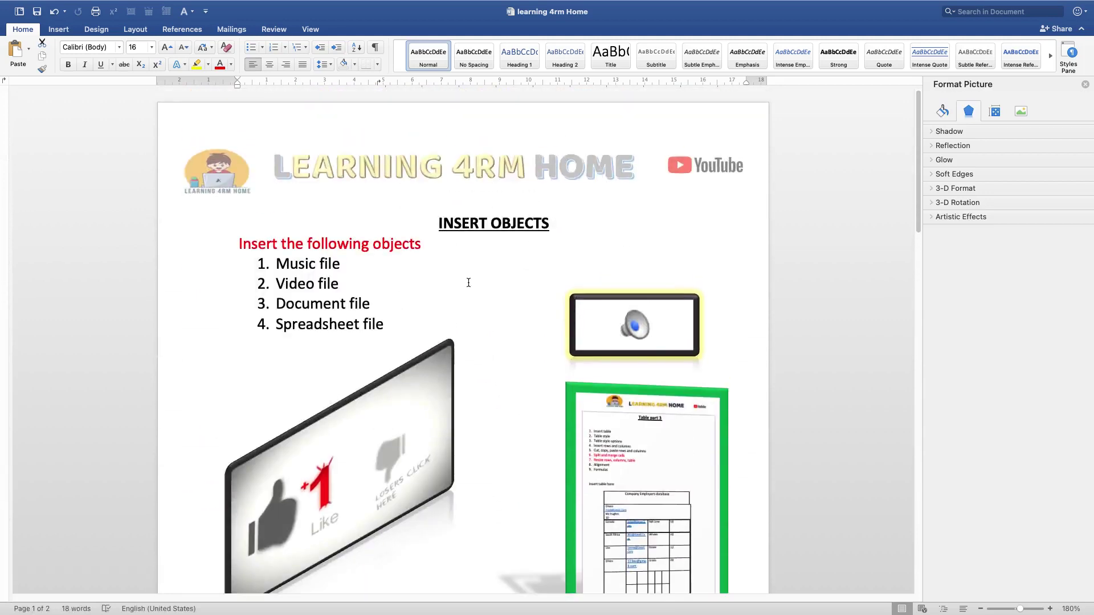
scroll(399, 433, down, 20)
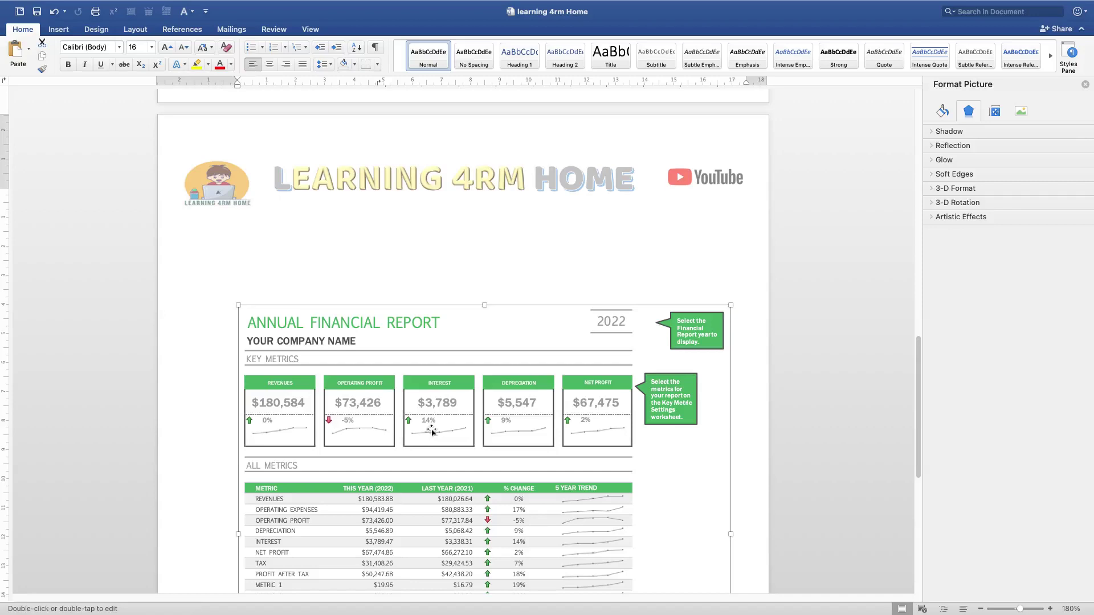
right_click(431, 431)
click(423, 276)
scroll(482, 298, up, 15)
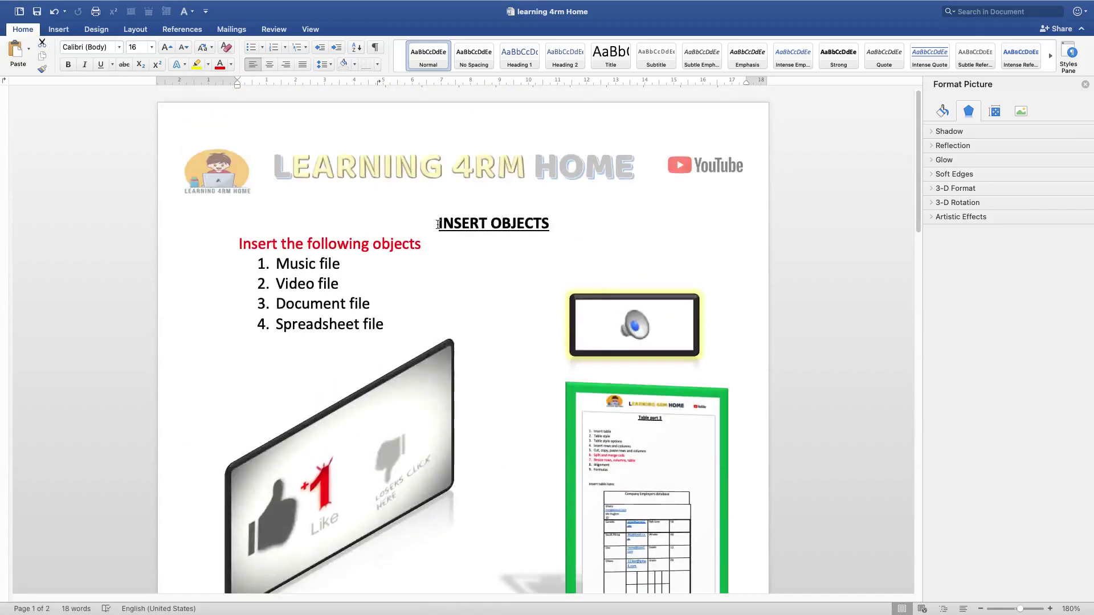